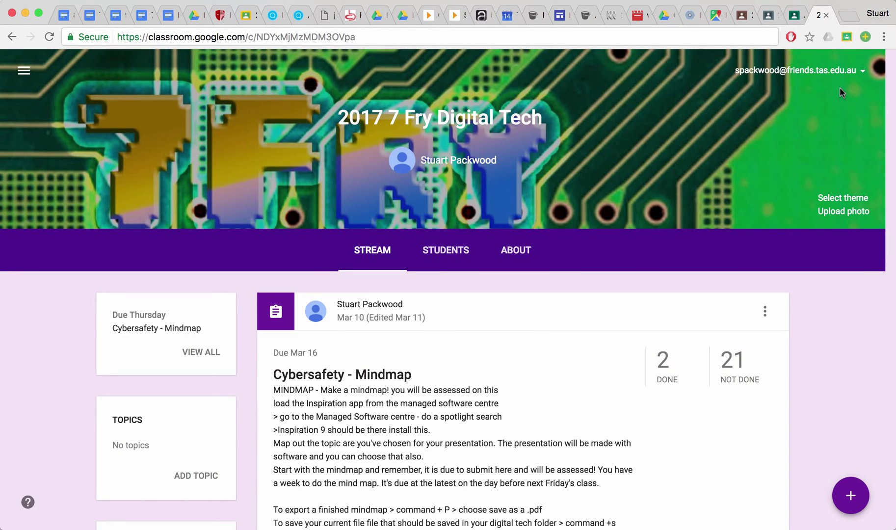
Step: Launch Google Sheets from the Apps page in a new Chrome tab
click(848, 17)
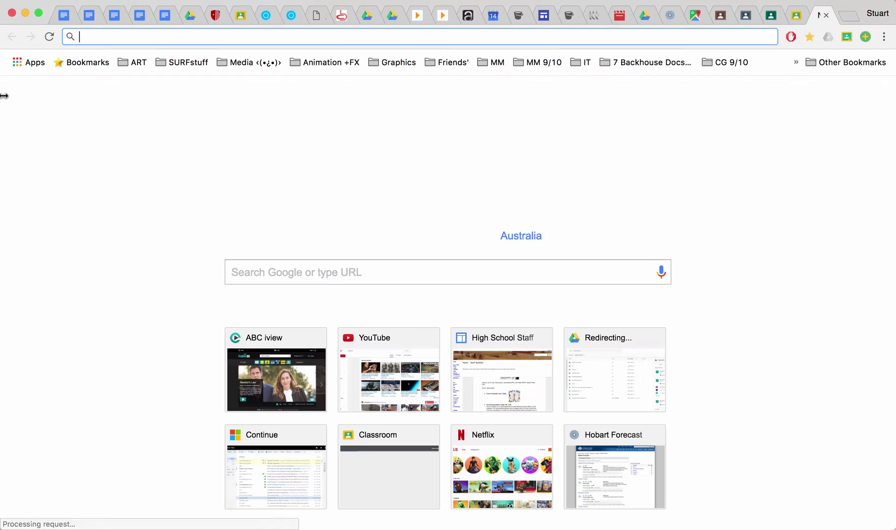
click(30, 62)
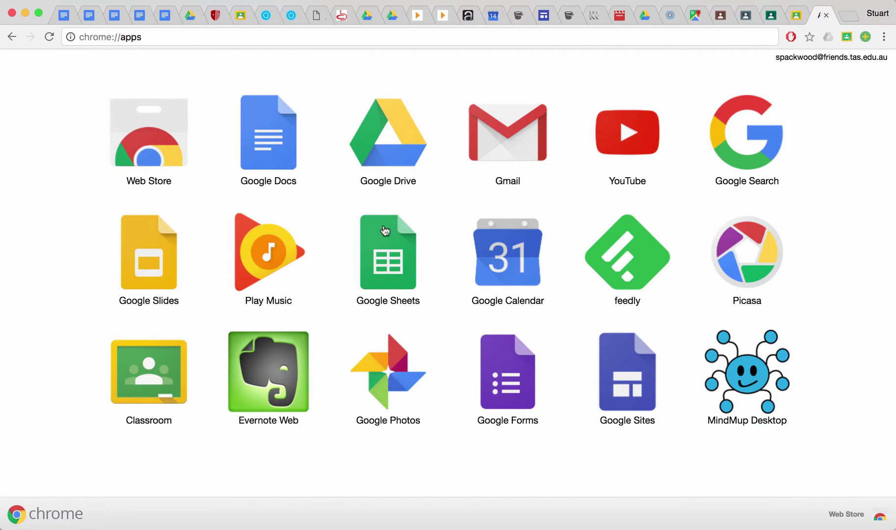
click(395, 265)
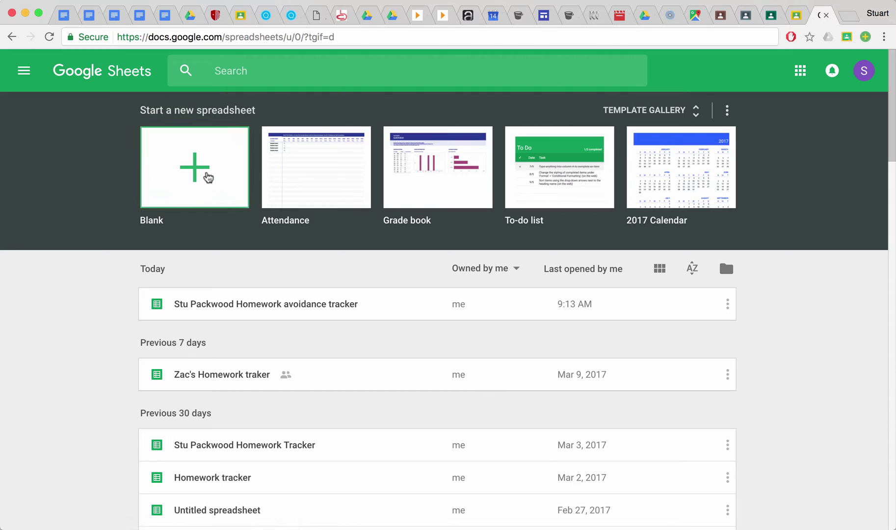
Step: Create a blank spreadsheet, then review the existing tracker's period 1 and weekday cells before moving it aside
click(196, 176)
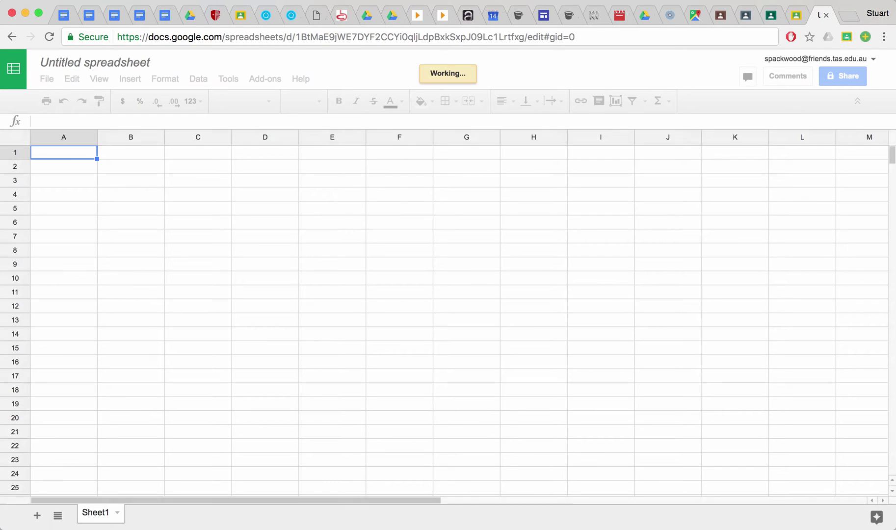
key(super+grave)
drag(675, 136, 397, 74)
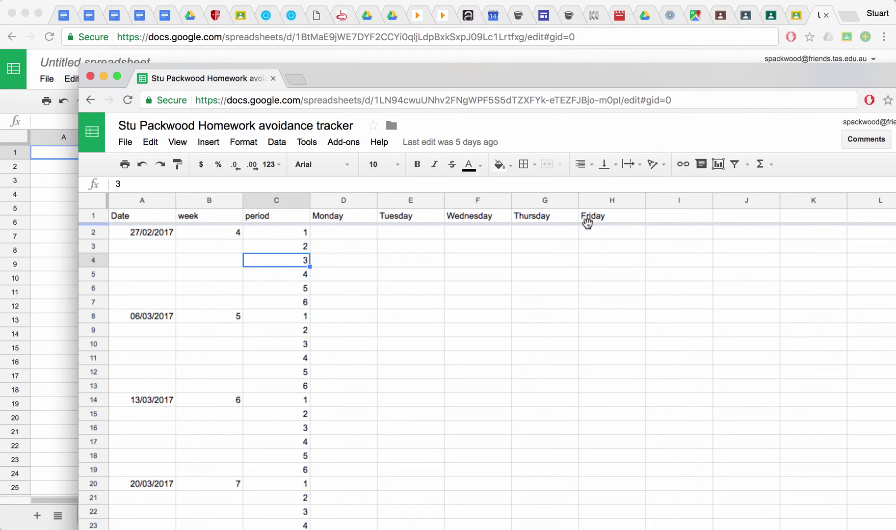
click(287, 235)
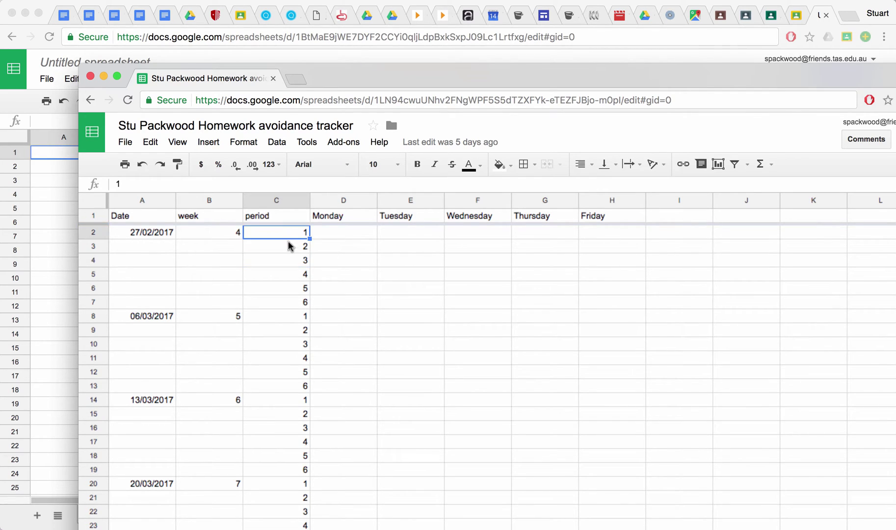
click(358, 235)
click(455, 235)
click(412, 233)
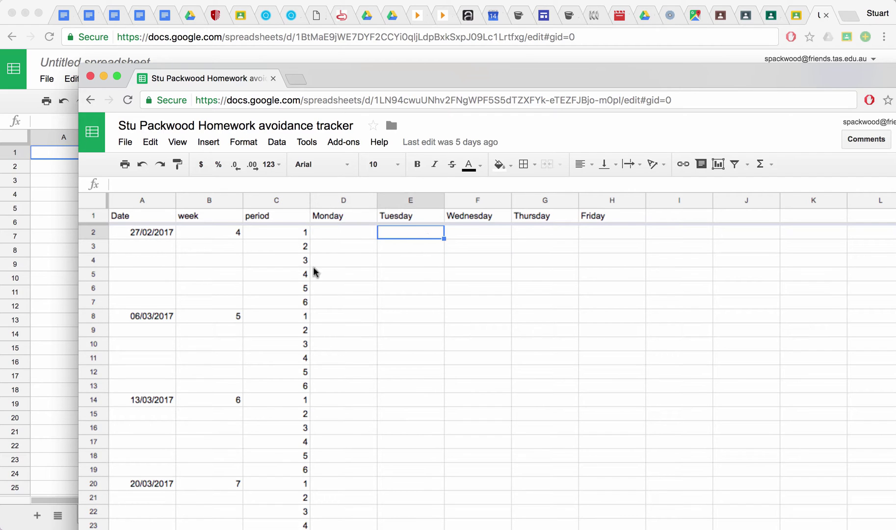
drag(335, 90, 895, 102)
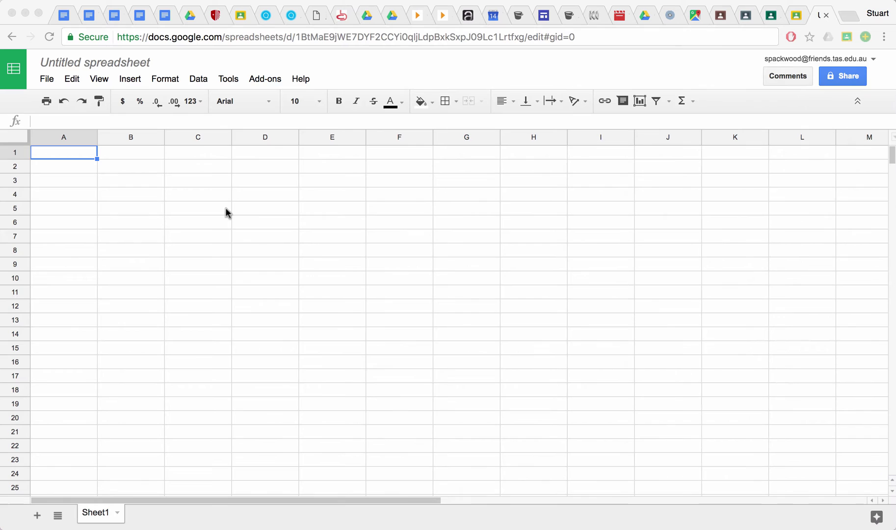
Step: Retitle the Untitled spreadsheet as 'My name Homework tracker'
click(77, 67)
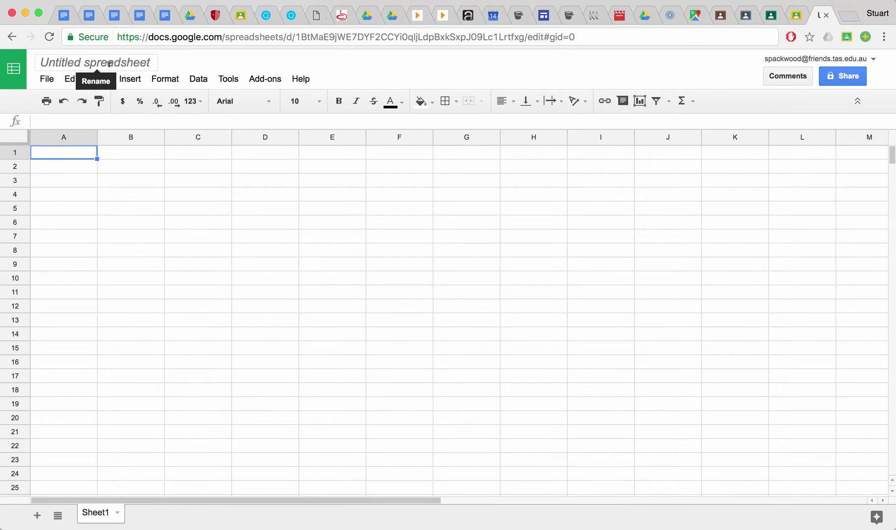
click(117, 62)
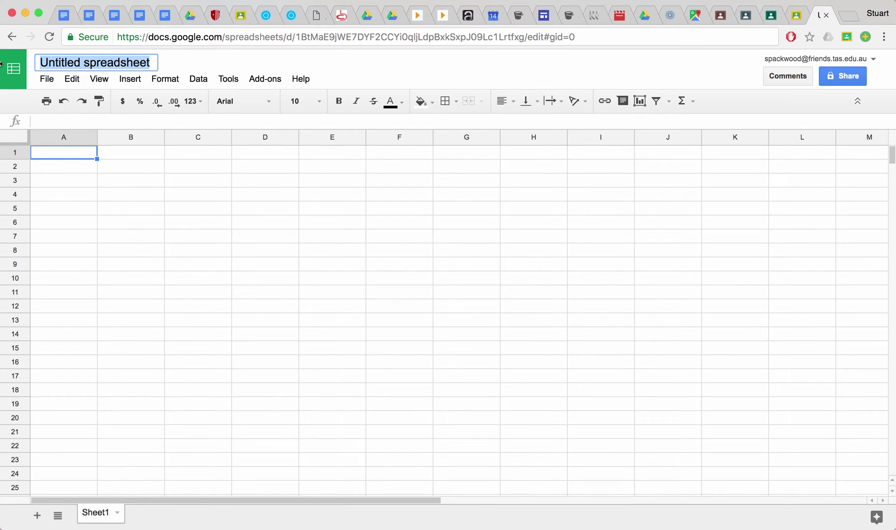
key(BackSpace)
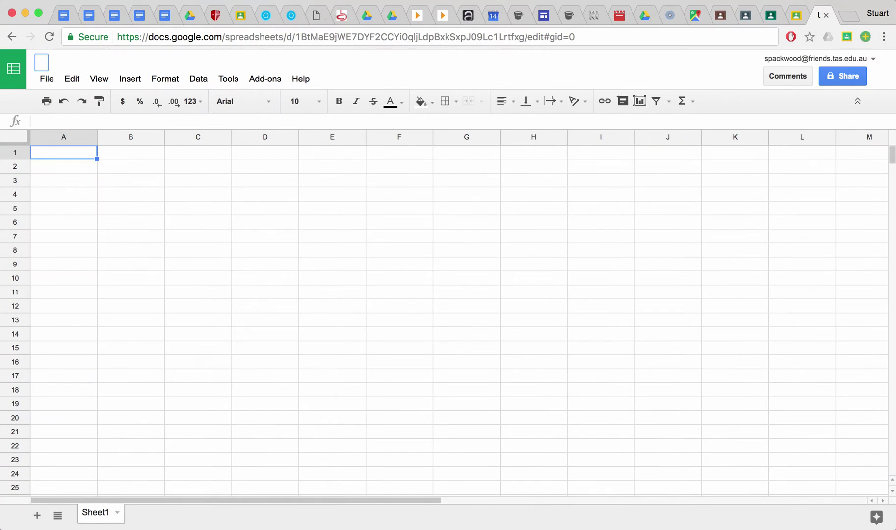
text(My namw)
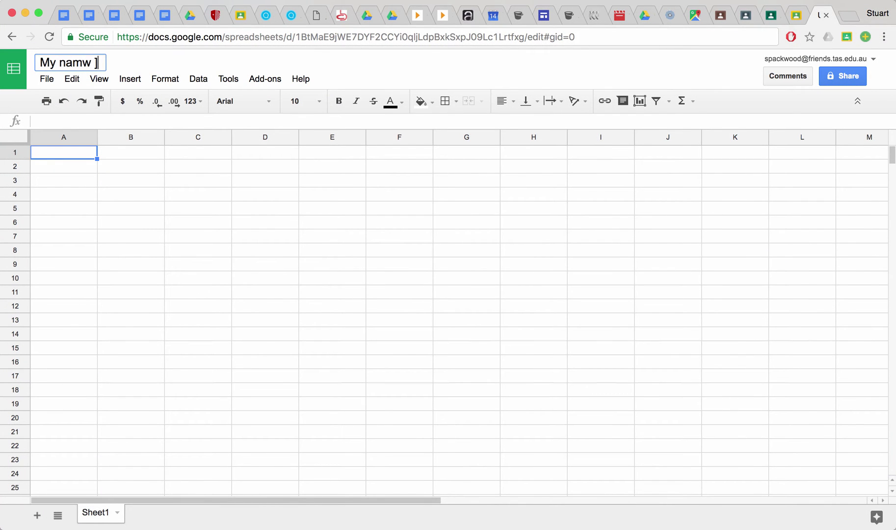
key(BackSpace)
key(BackSpace)
text(e Homework tr)
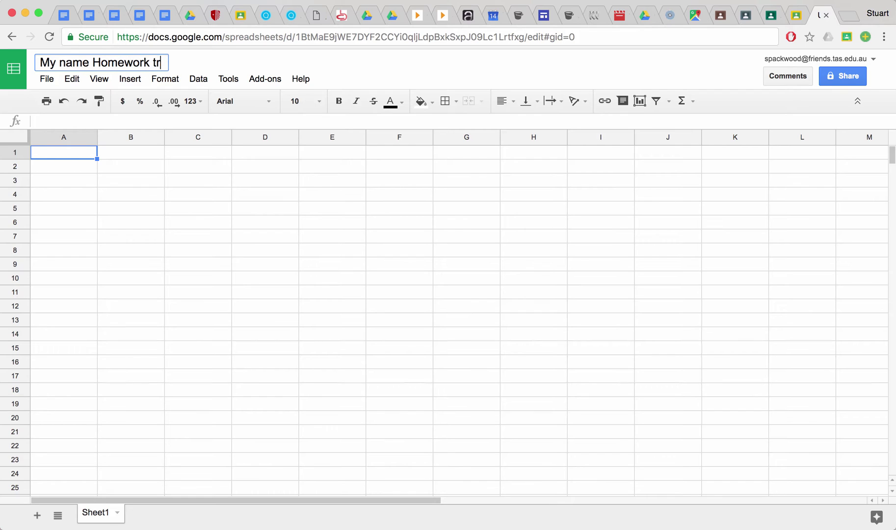
text(acker)
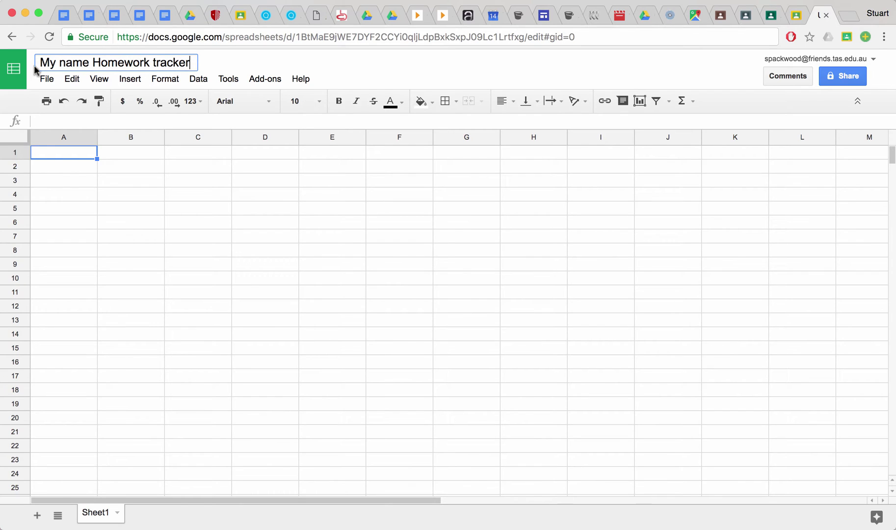
click(48, 152)
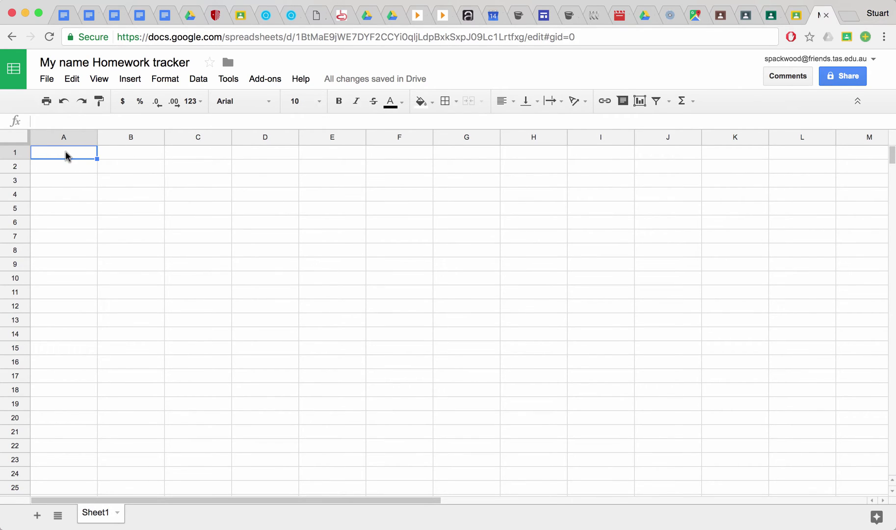
Step: Enter the headings Date, Week and Period in cells A1 to C1
text(Date)
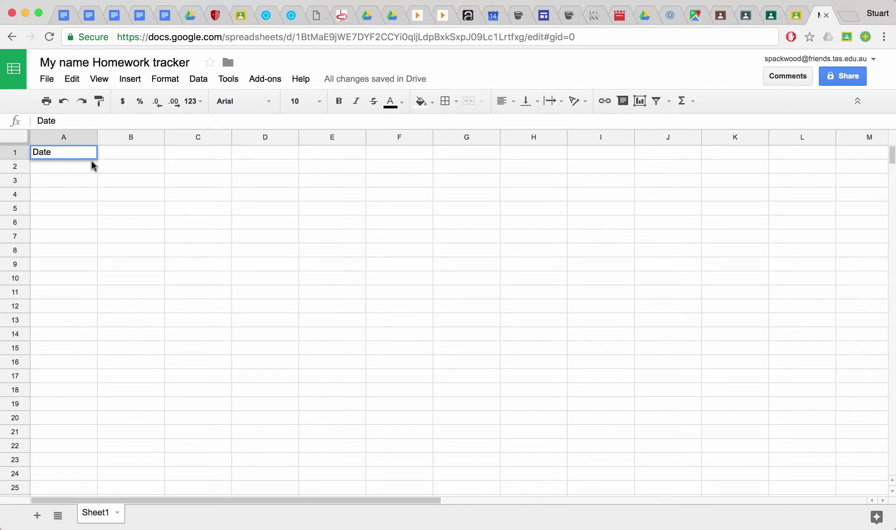
click(124, 153)
text(Week)
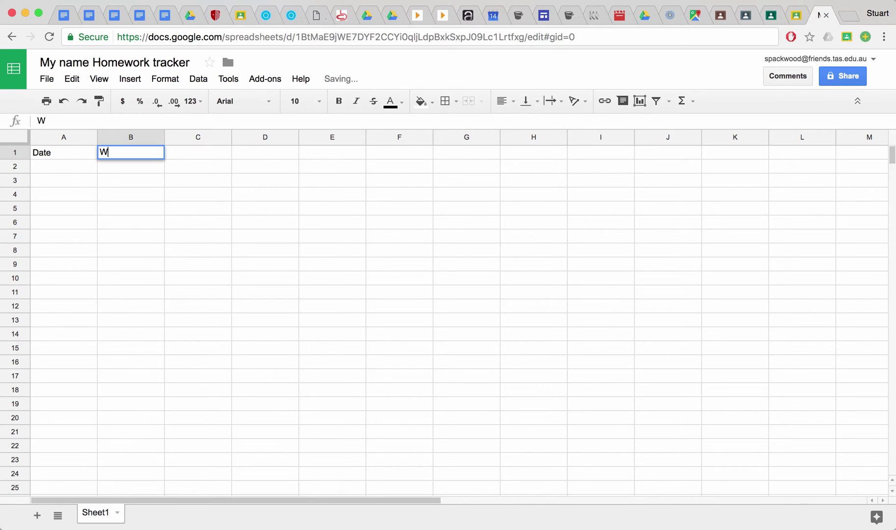
click(180, 154)
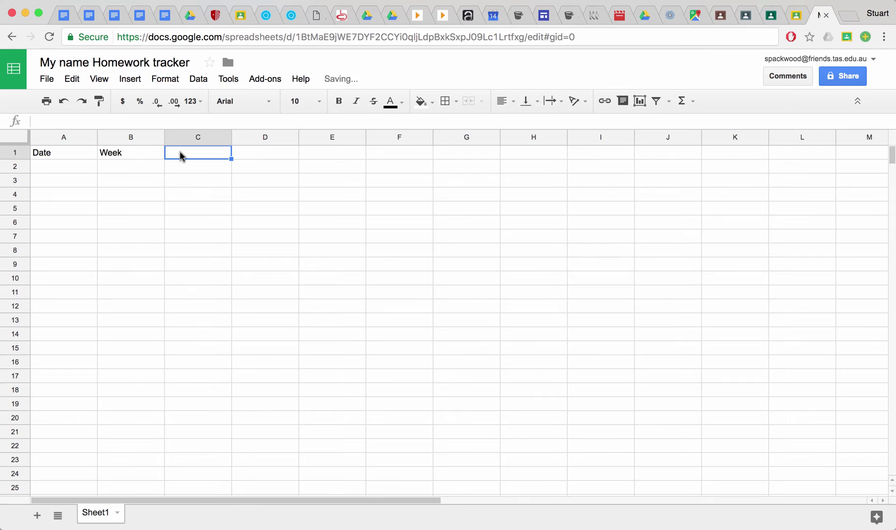
text(Period)
click(267, 151)
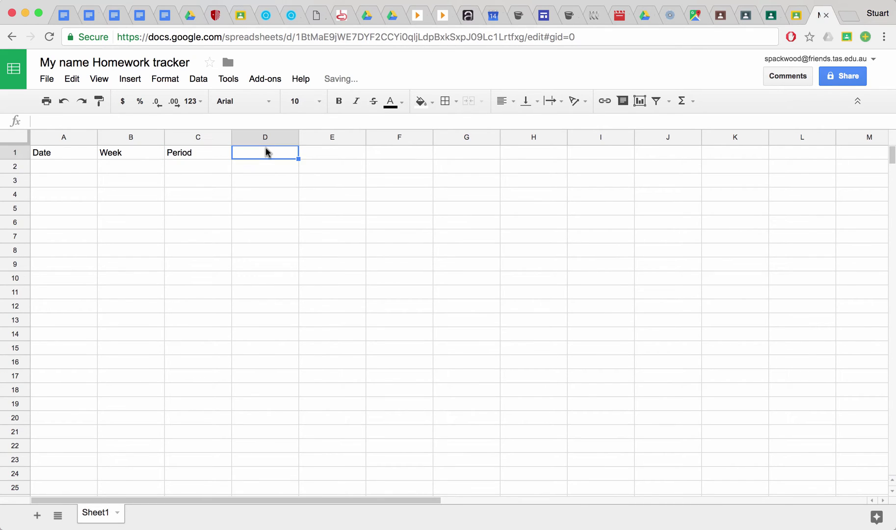
Step: Add weekday headings Monday through Friday in cells D1 to H1
text(Monday)
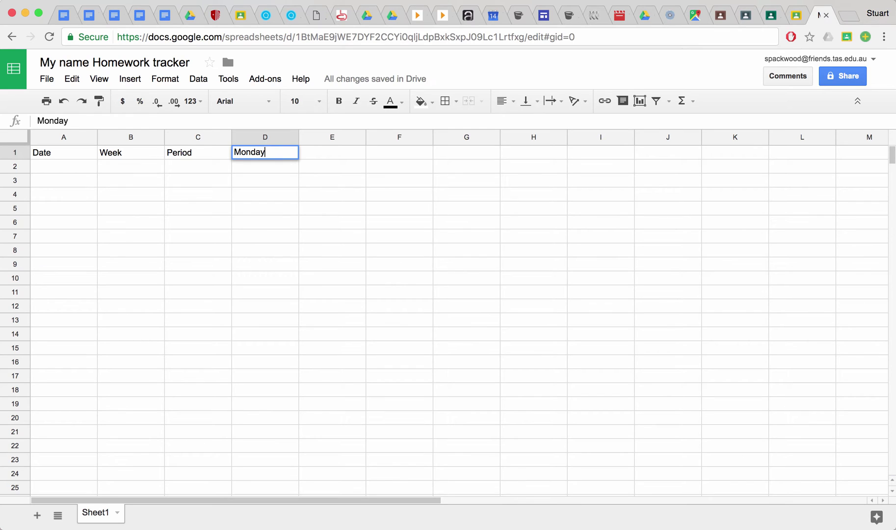
click(312, 155)
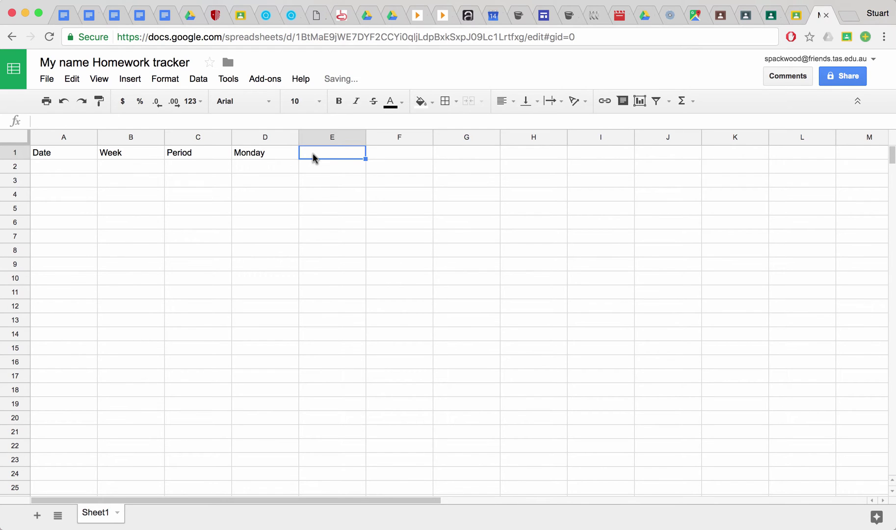
text(Tuesday)
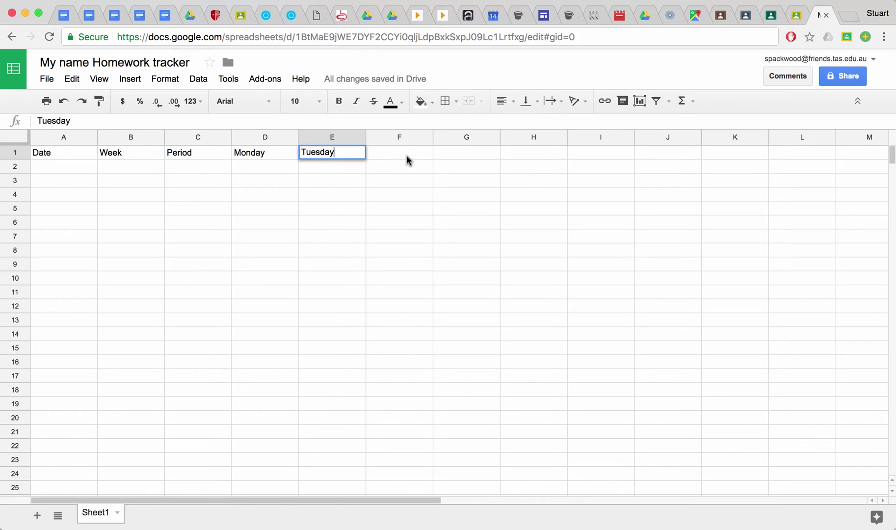
click(406, 160)
text(W)
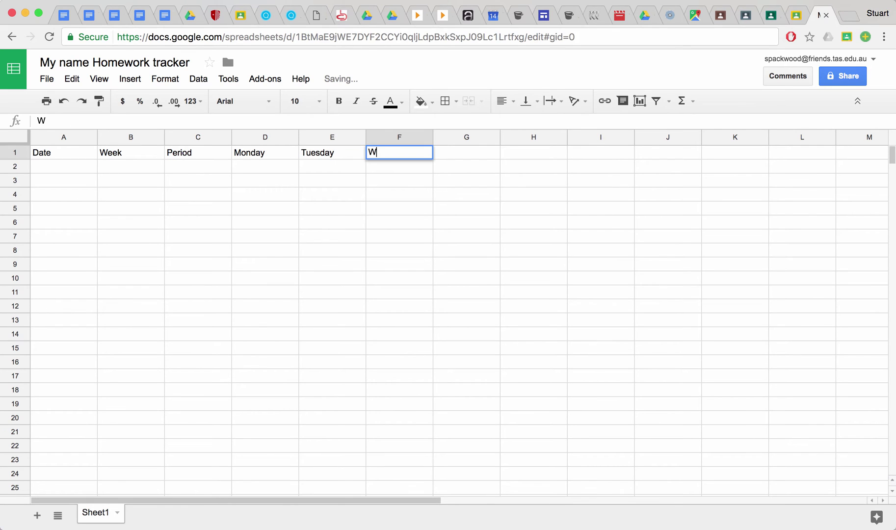
text(ednesday)
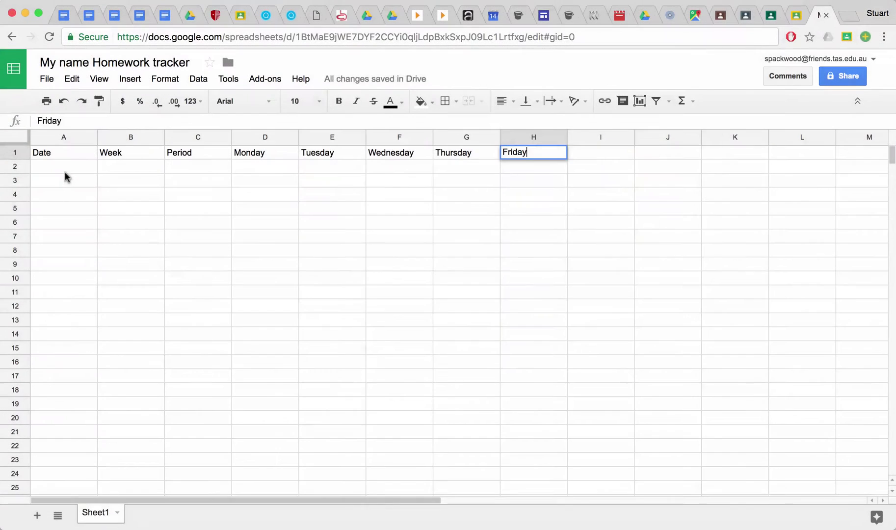
click(48, 156)
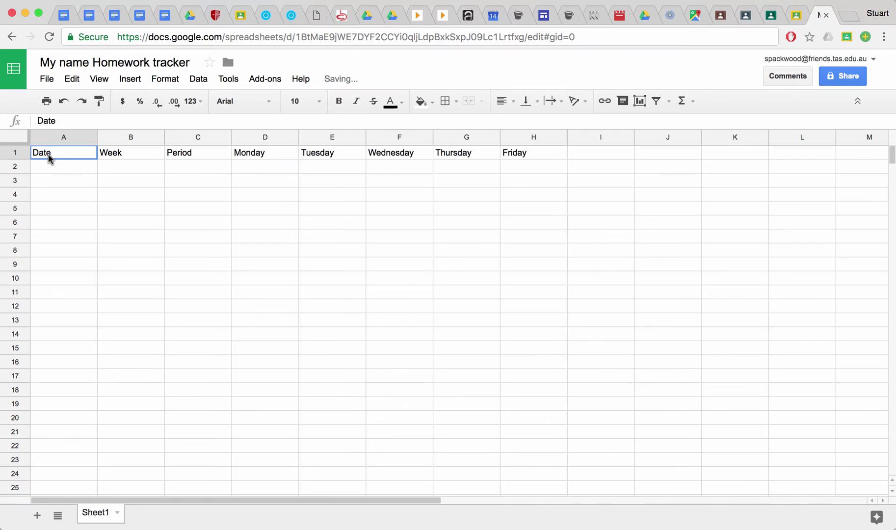
Step: Freeze row 1 via View > Freeze and scroll to confirm the headings stay fixed
drag(48, 156, 521, 154)
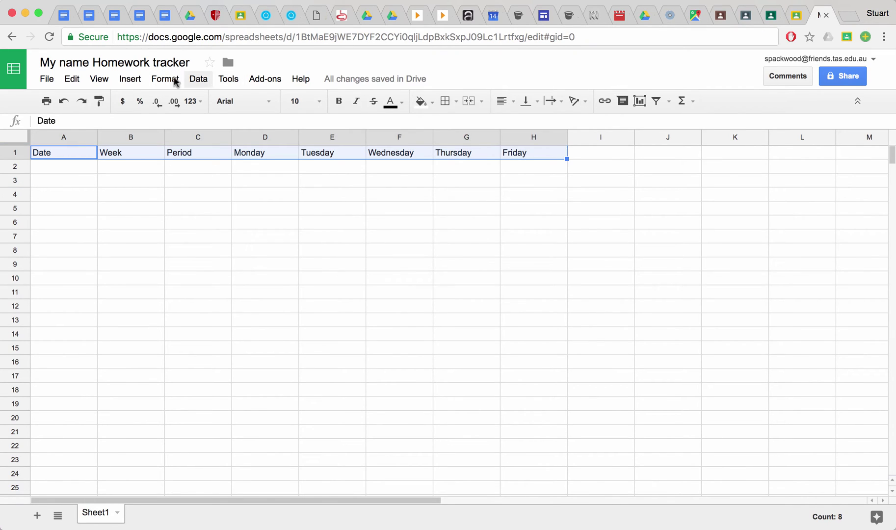
click(102, 80)
mouse_move(183, 104)
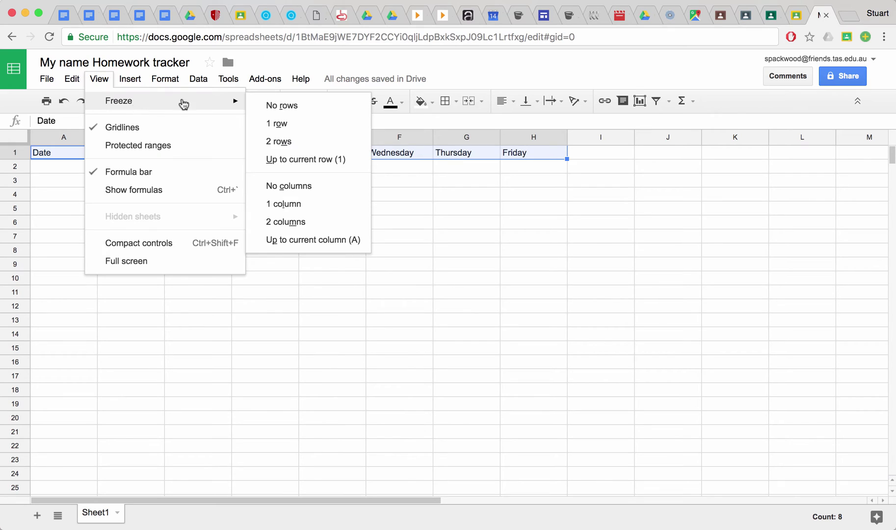
click(279, 123)
scroll(184, 260, down, 3)
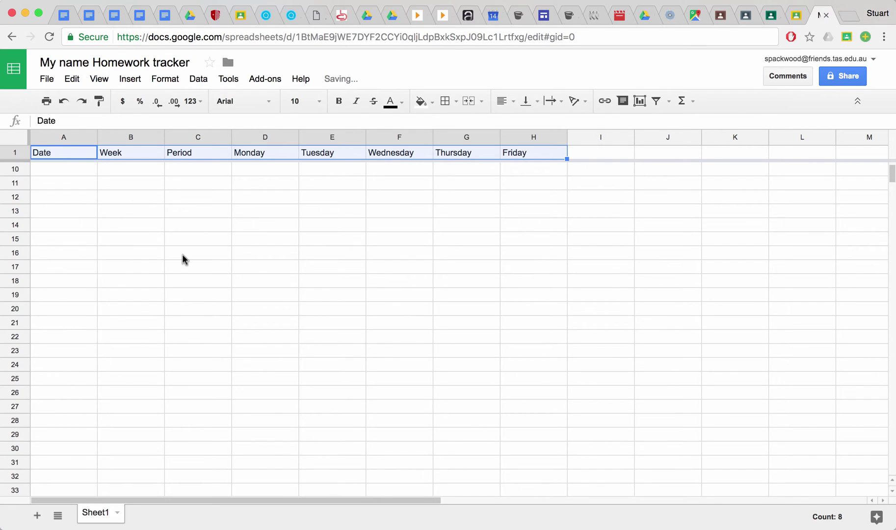
scroll(184, 260, up, 3)
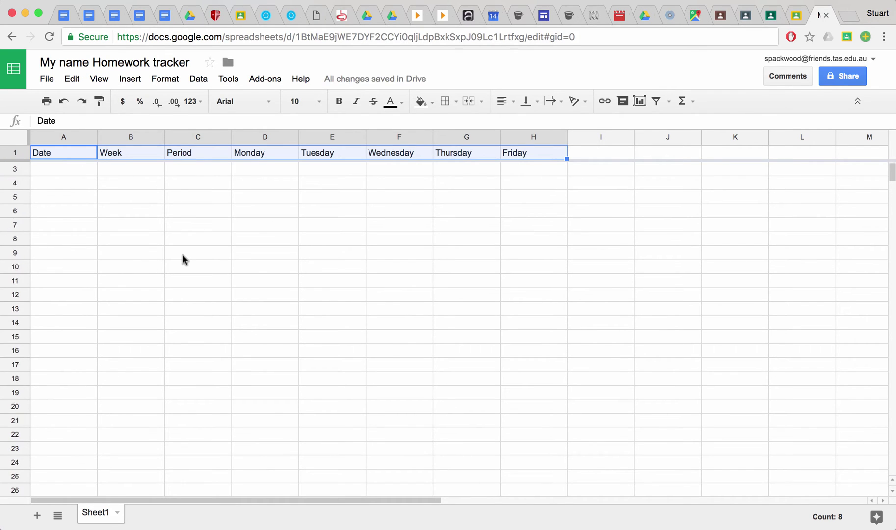
scroll(184, 260, down, 15)
scroll(184, 260, up, 15)
scroll(184, 260, down, 15)
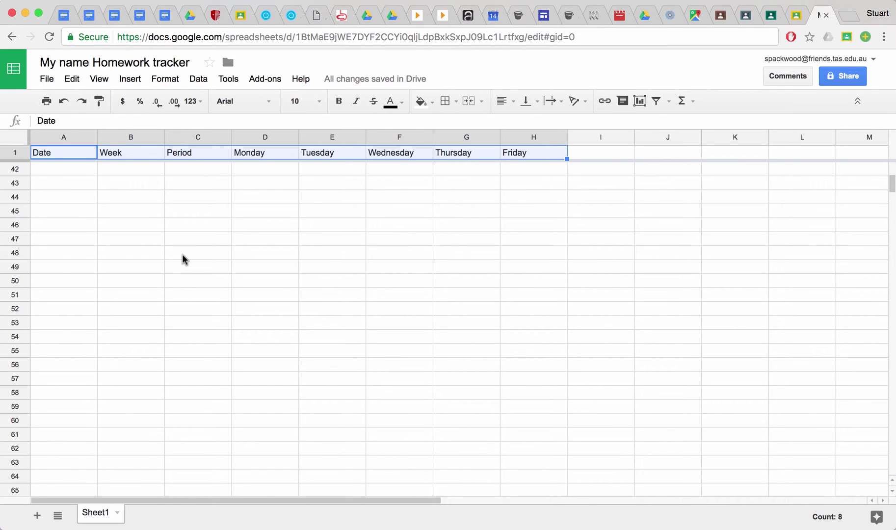
scroll(184, 260, down, 20)
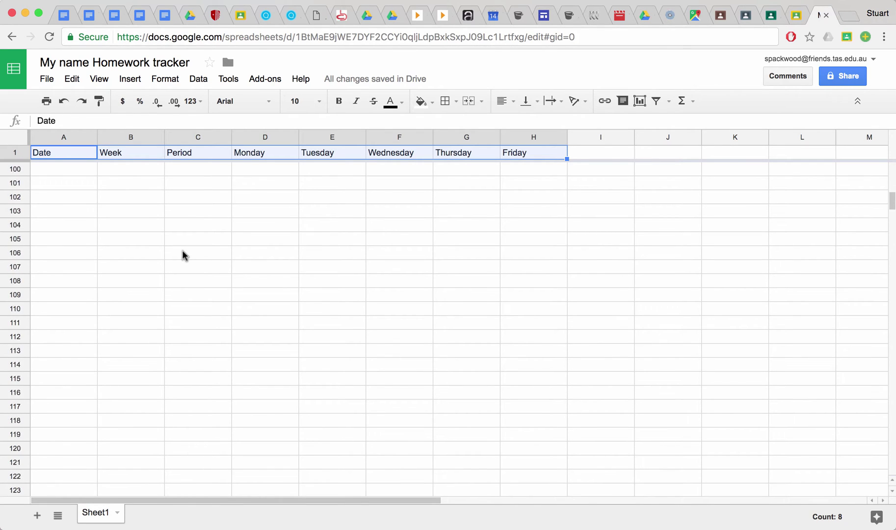
scroll(184, 255, up, 20)
scroll(68, 222, up, 9)
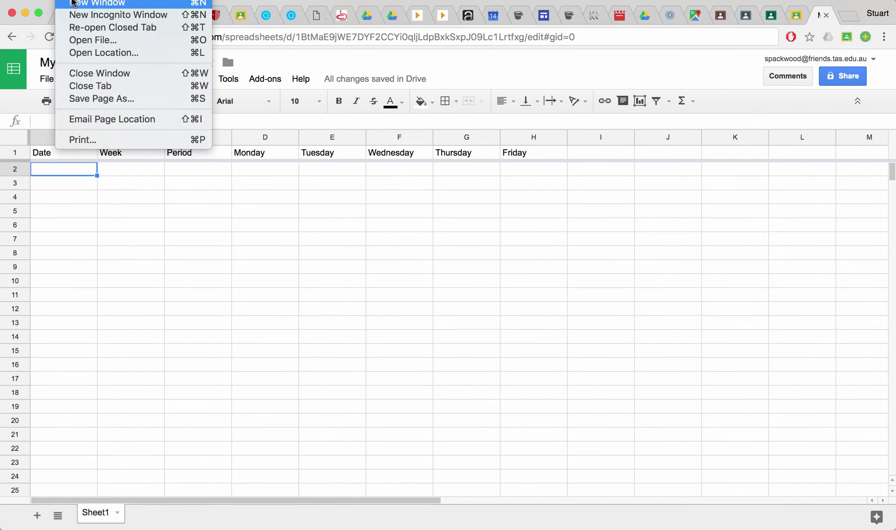
Step: Set the locale to Australia in Spreadsheet settings and save the settings
key(Left)
click(136, 340)
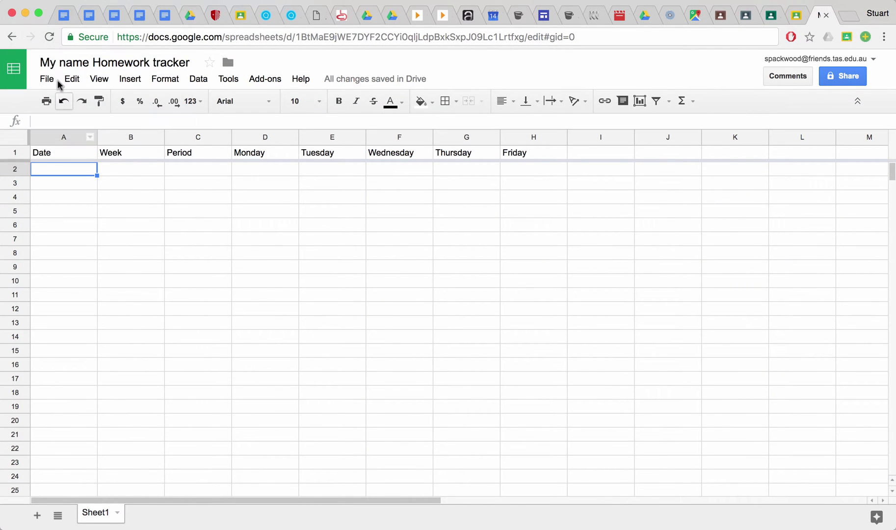
click(48, 79)
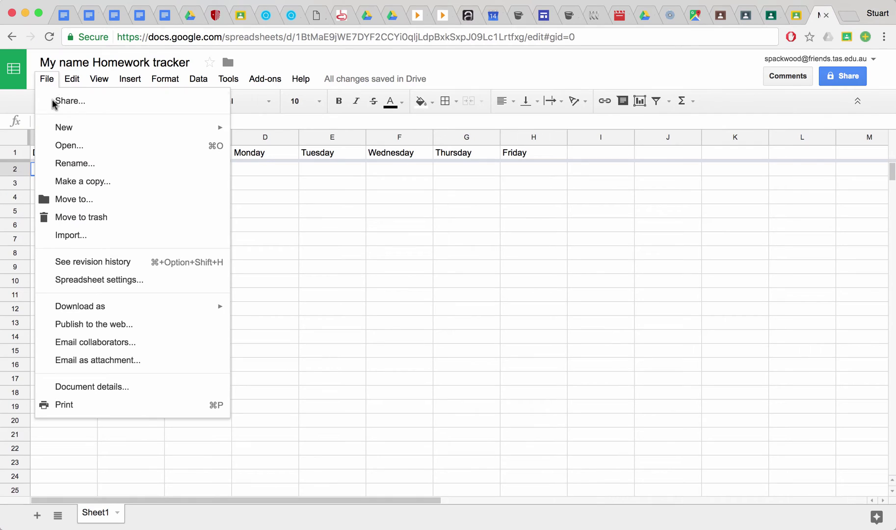
click(90, 281)
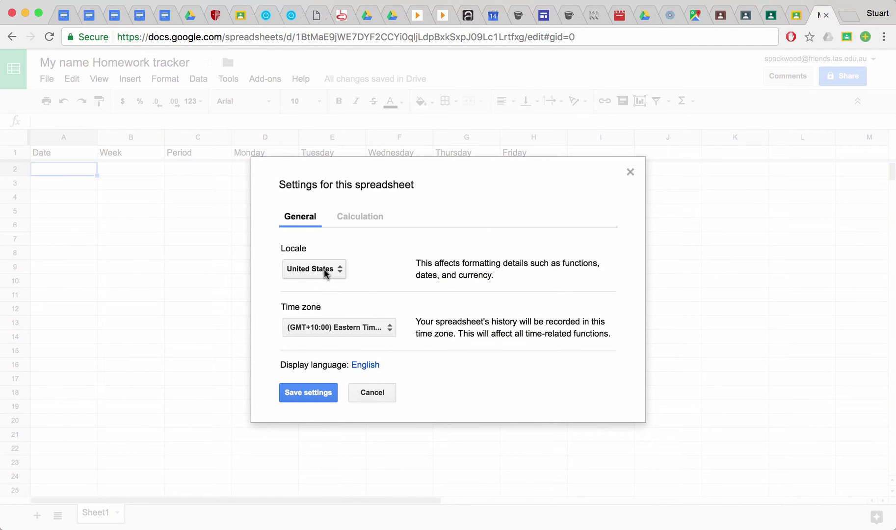
click(324, 269)
scroll(341, 176, up, 15)
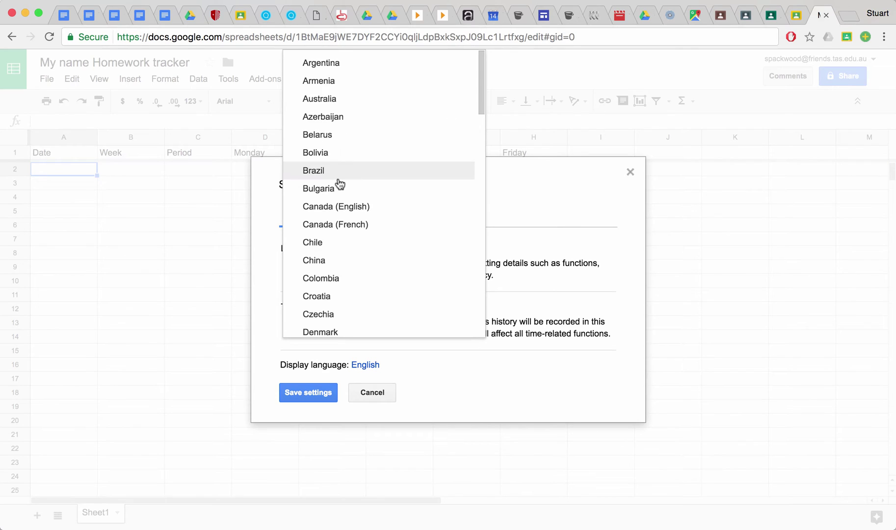
click(339, 100)
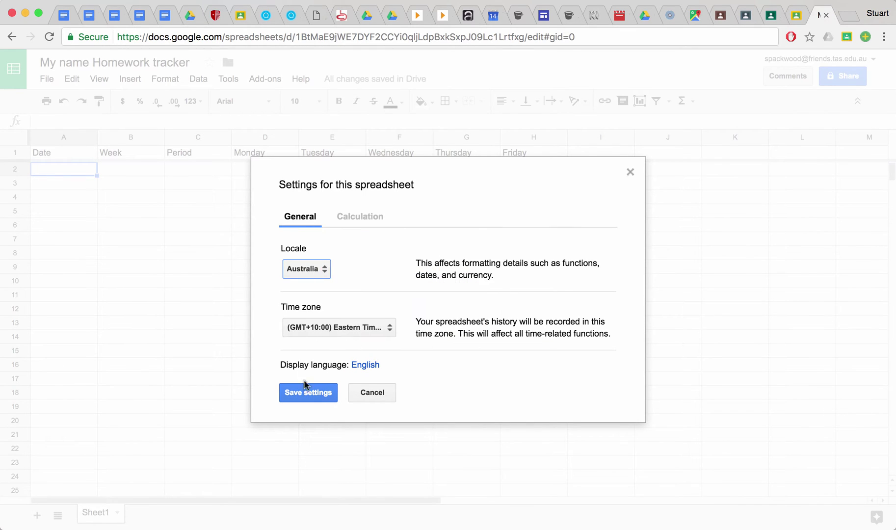
click(315, 399)
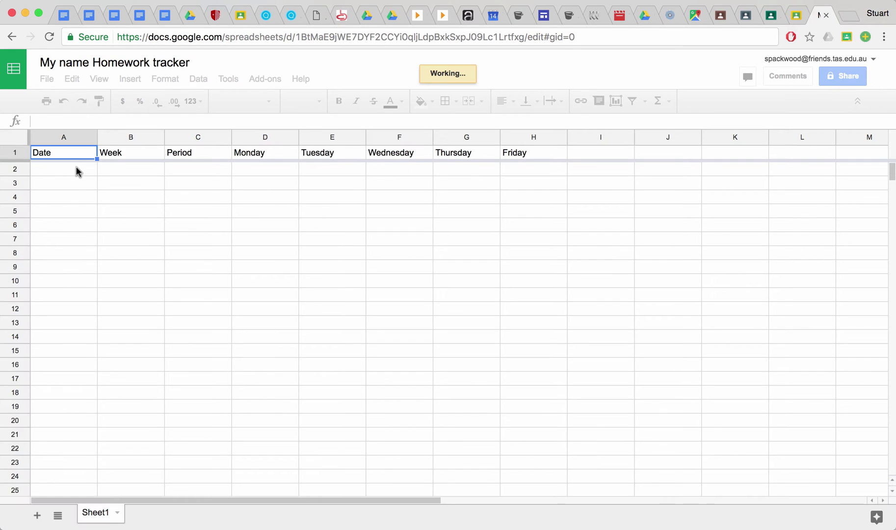
Step: Type the date 27/02/2017 into cell A2
click(76, 175)
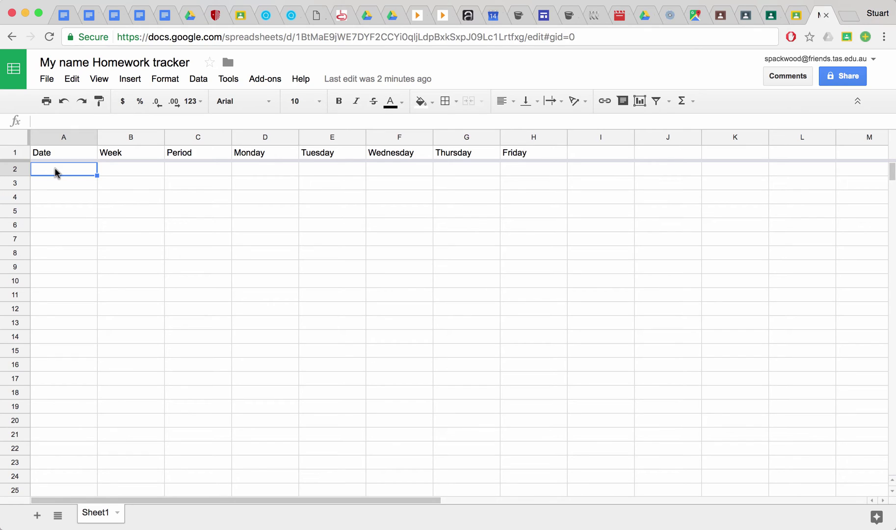
text(27)
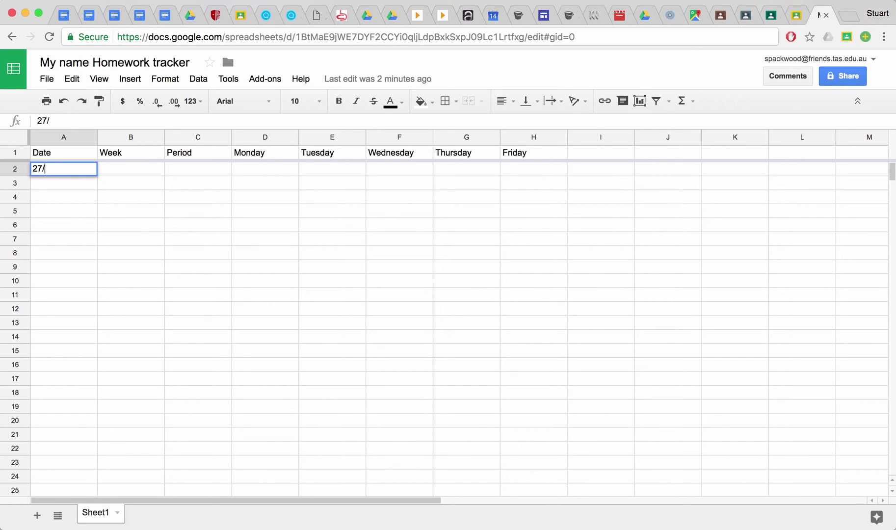
text(/02/2017)
key(Return)
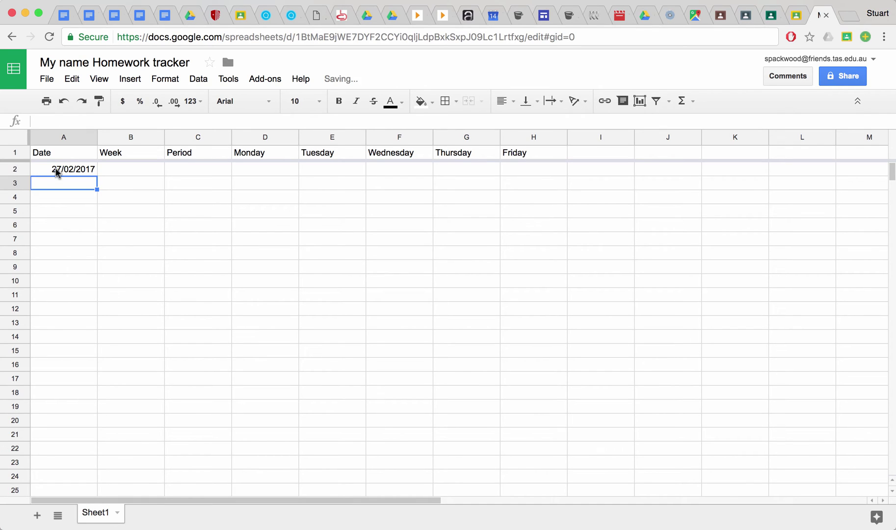
Step: Use A2's date picker to try 22/02/2017, then reselect 27/02/2017
click(56, 170)
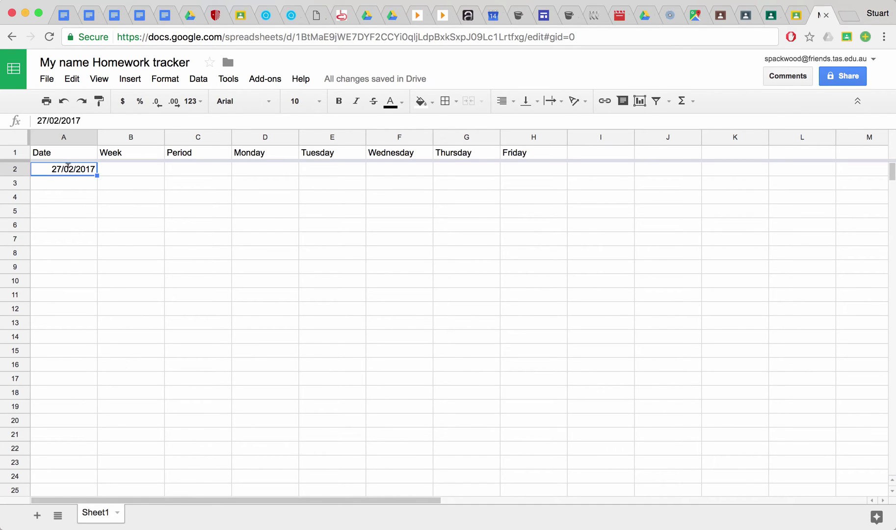
double_click(68, 166)
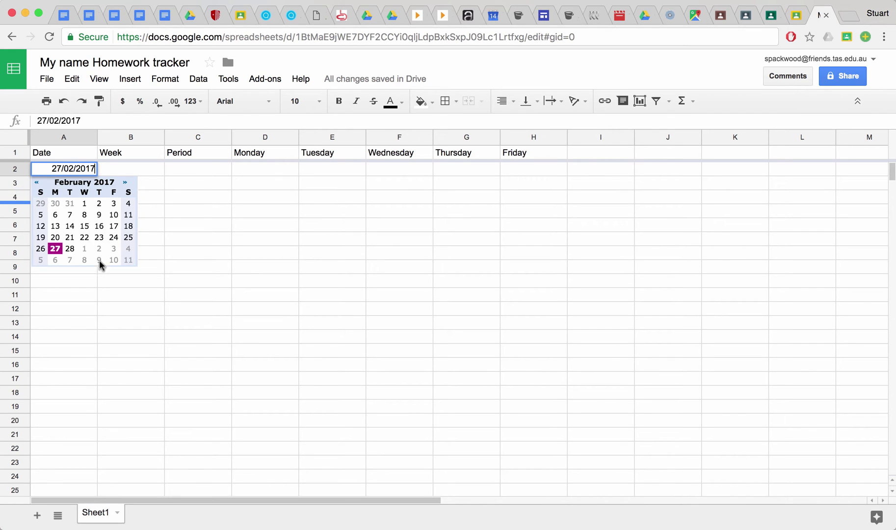
click(83, 237)
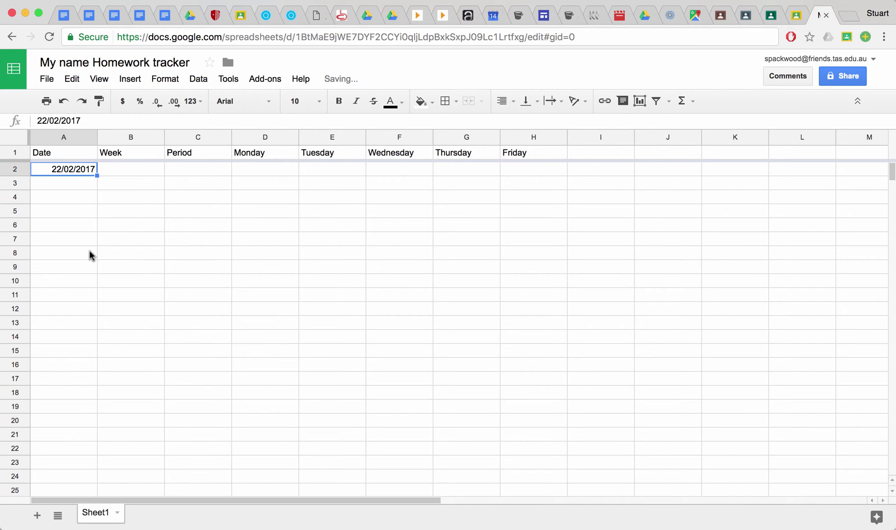
double_click(72, 170)
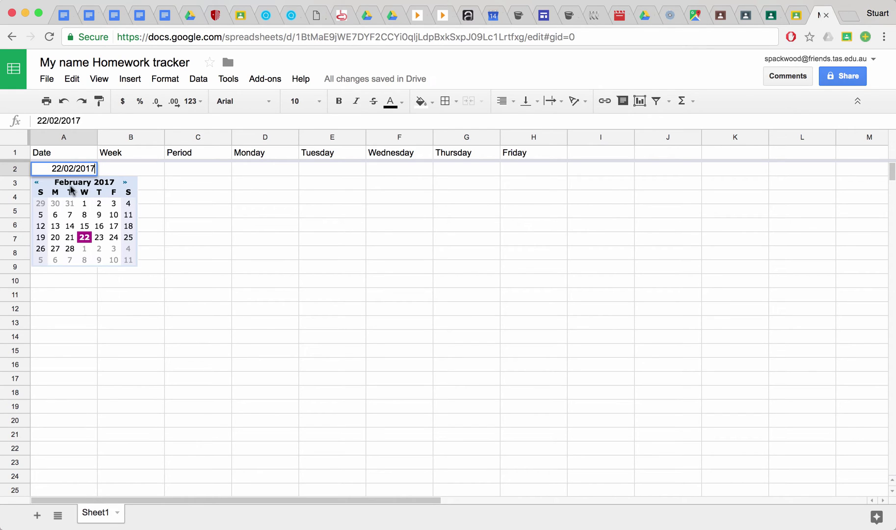
click(55, 250)
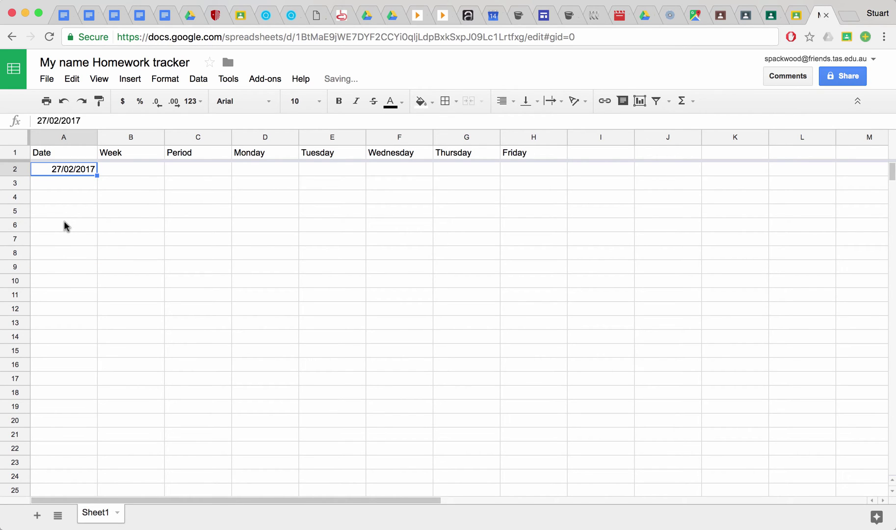
click(71, 197)
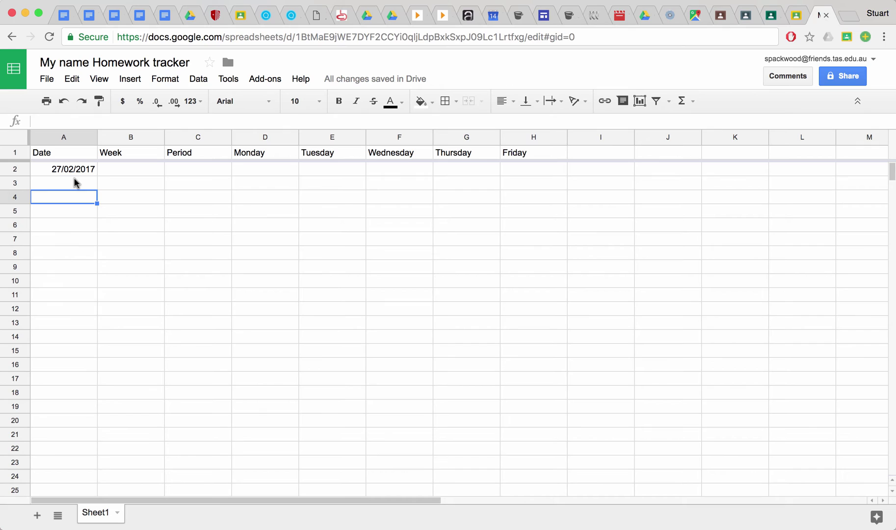
click(66, 184)
click(68, 198)
click(69, 211)
click(70, 238)
click(128, 172)
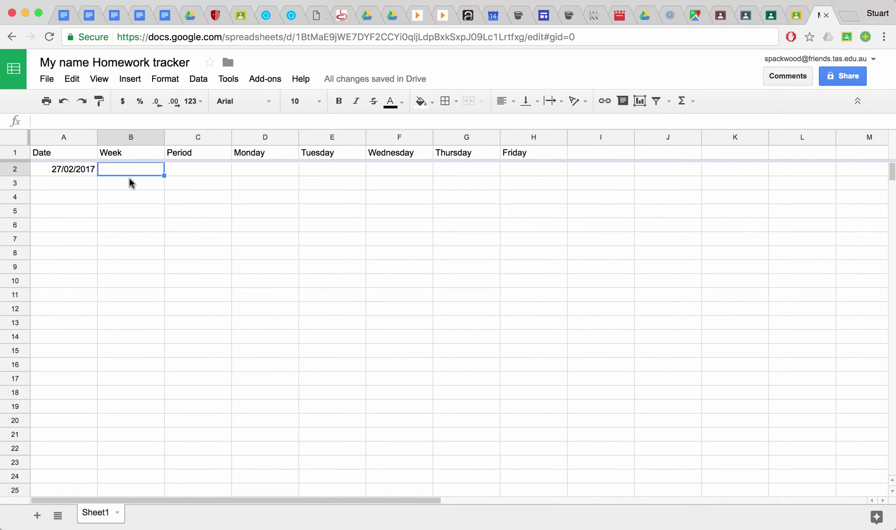
text(4)
click(194, 172)
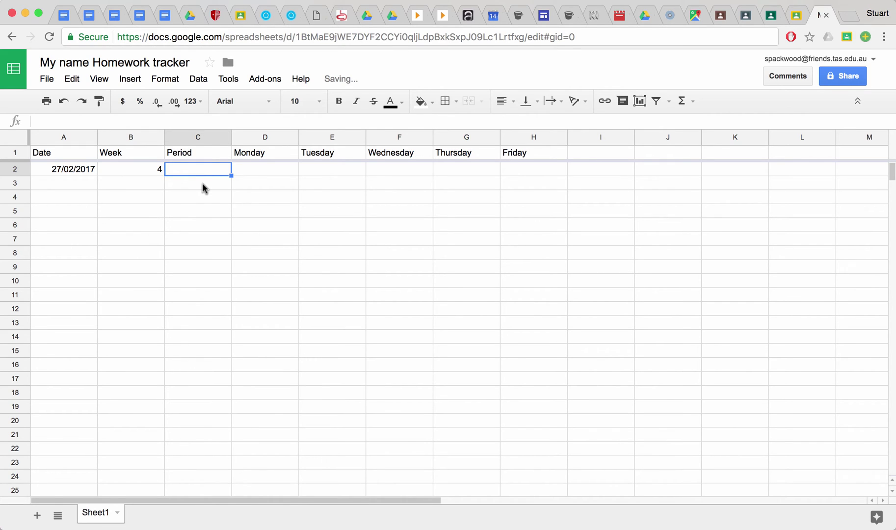
text(1)
key(Return)
text(2)
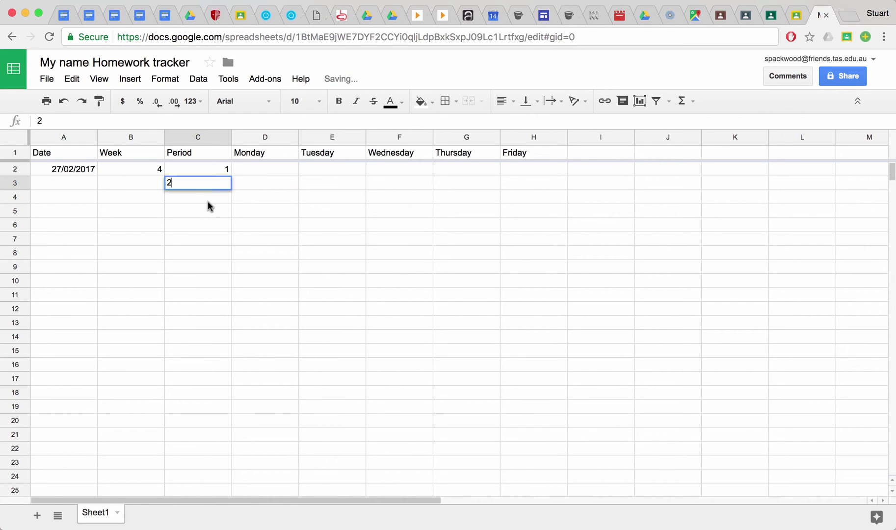
key(Return)
text(3)
key(Return)
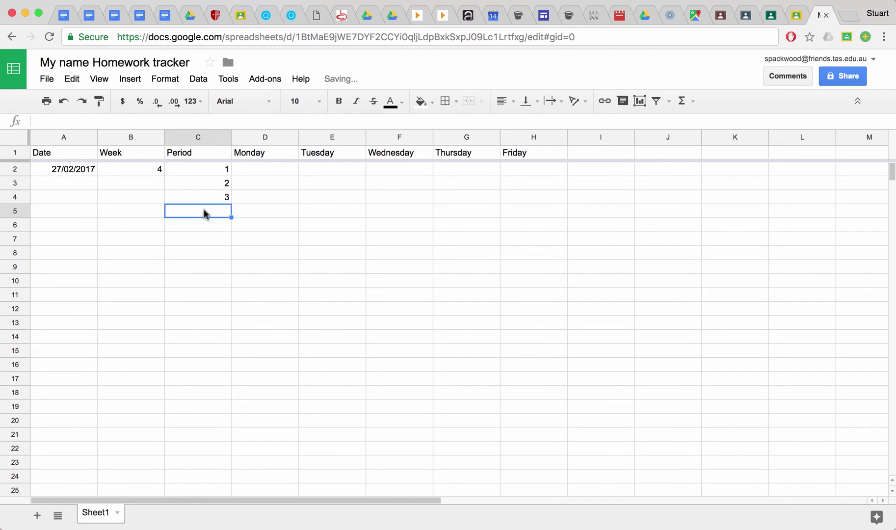
text(4)
key(Return)
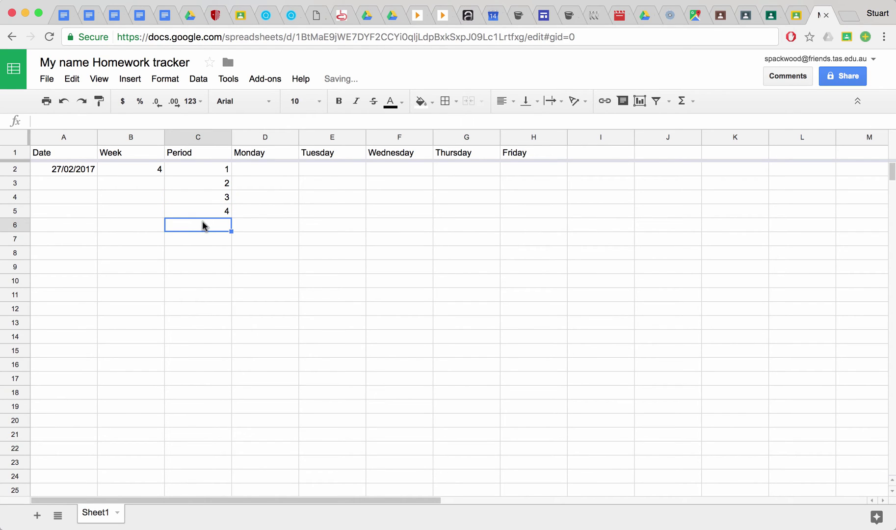
text(5)
key(Return)
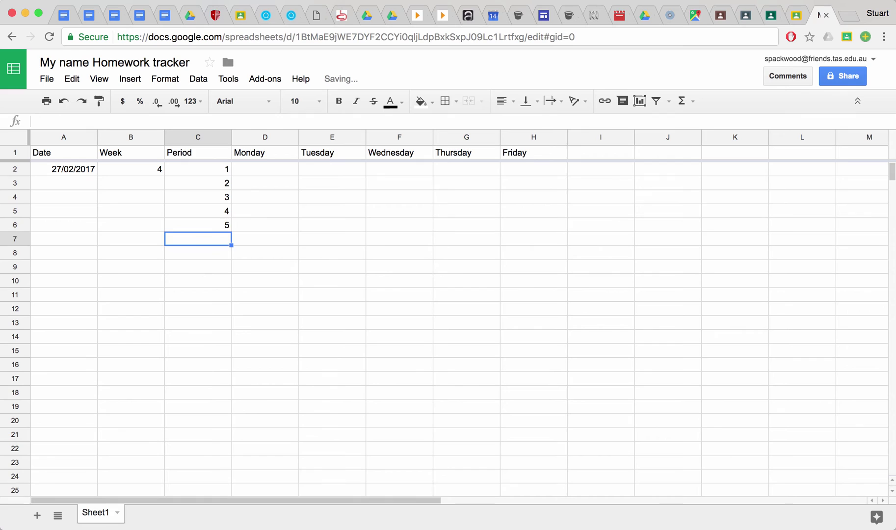
text(6)
key(Return)
click(263, 171)
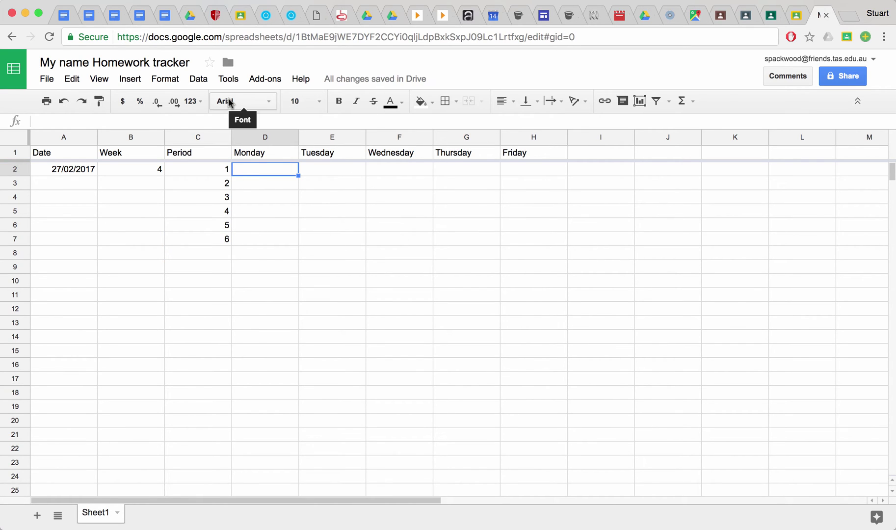
Step: Enter =A2+7 in A8 so it displays 06/03/2017
click(73, 242)
click(78, 257)
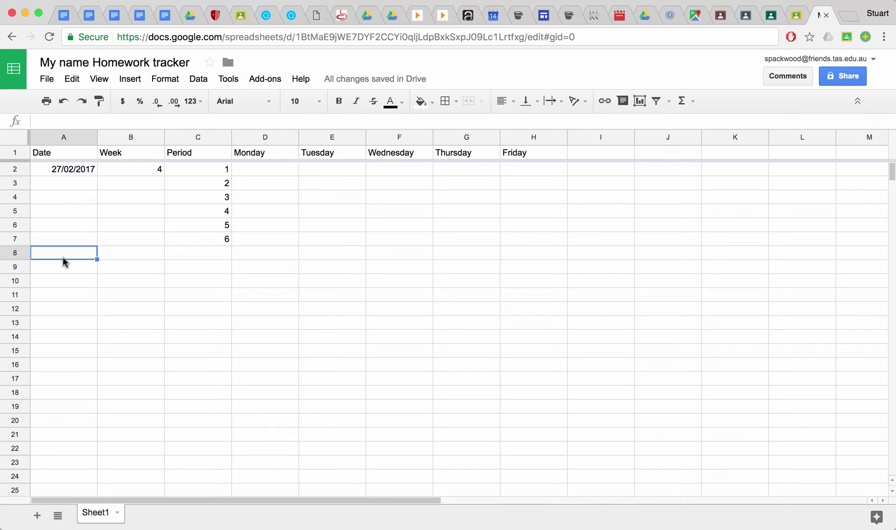
text(=)
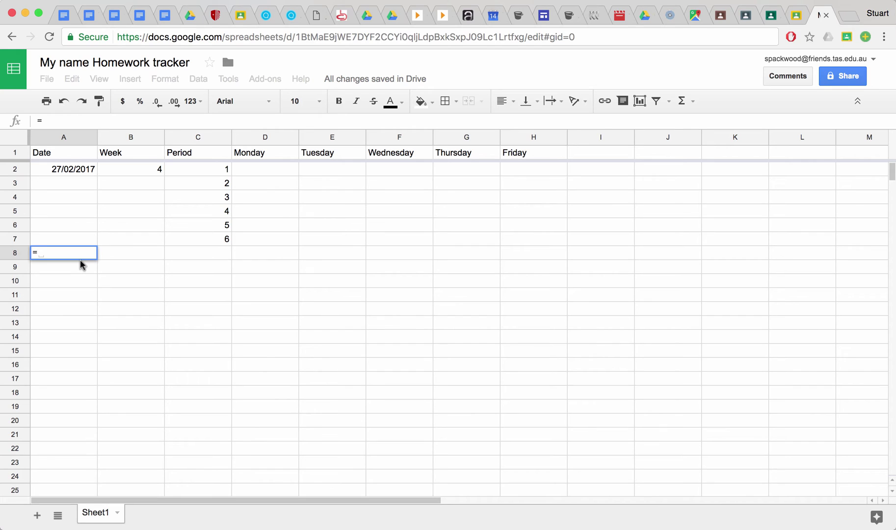
text(A)
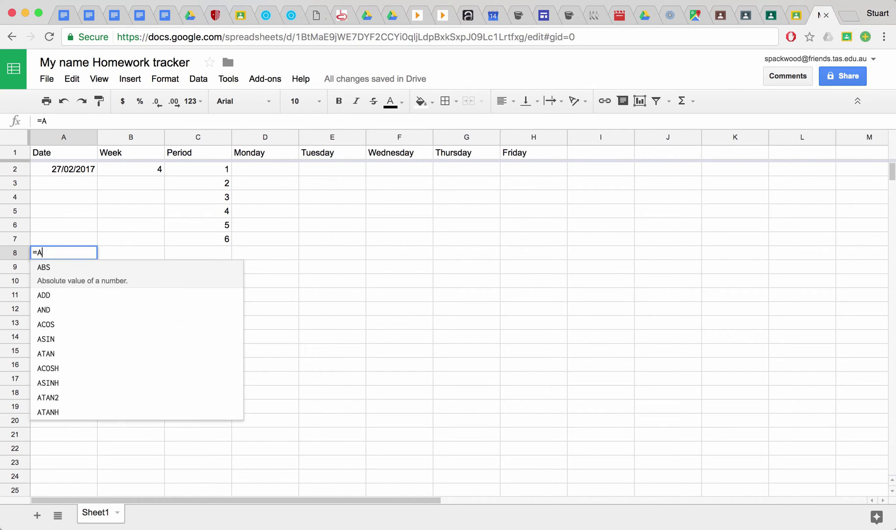
text(2)
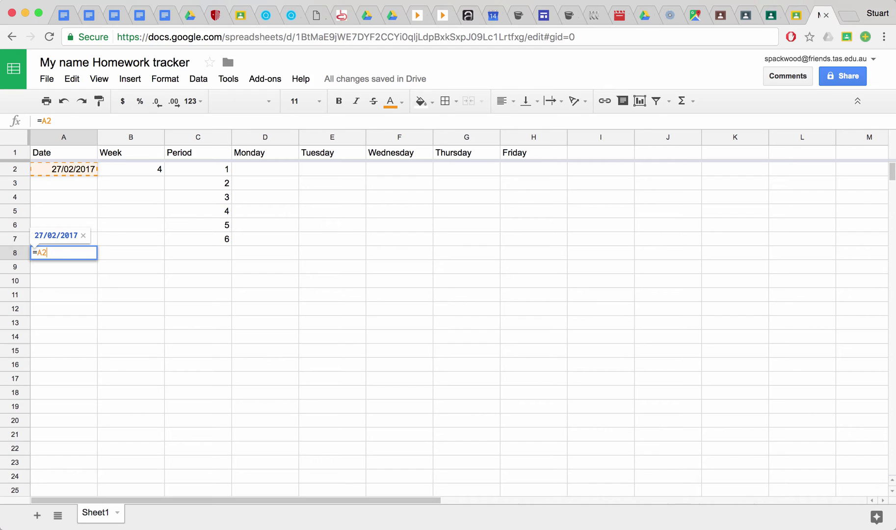
text(+7)
key(Return)
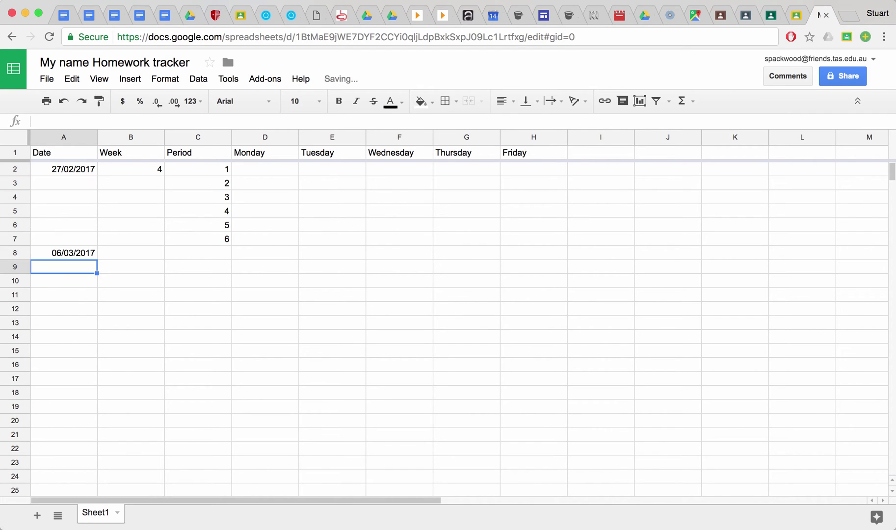
Step: Enter the formula =A3 in A9 and copy it
click(70, 255)
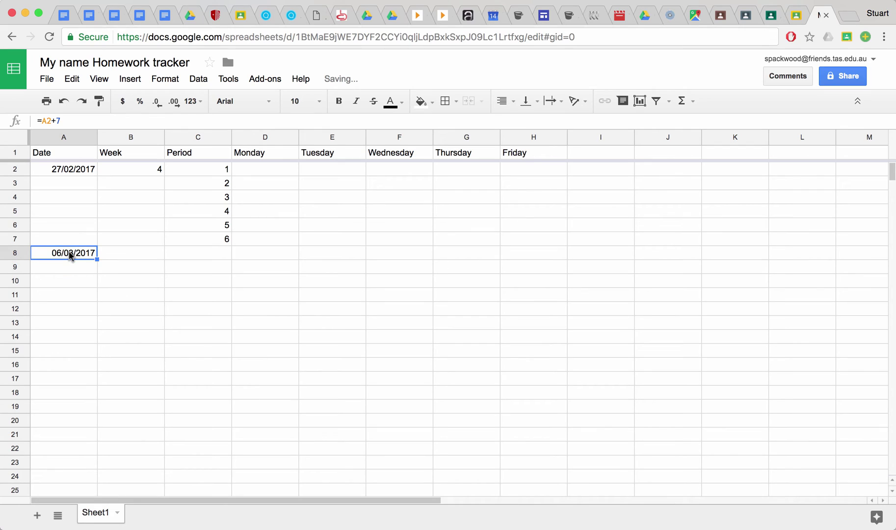
key(Down)
key(Down)
key(Down)
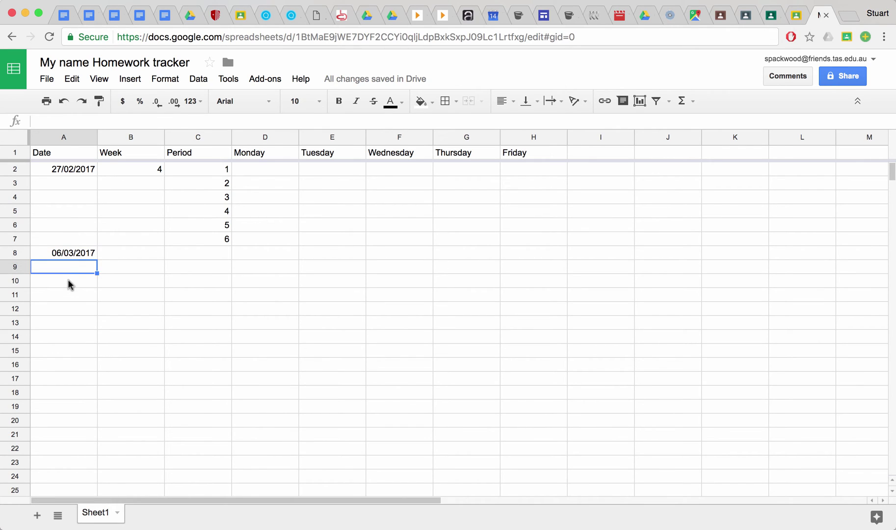
click(78, 191)
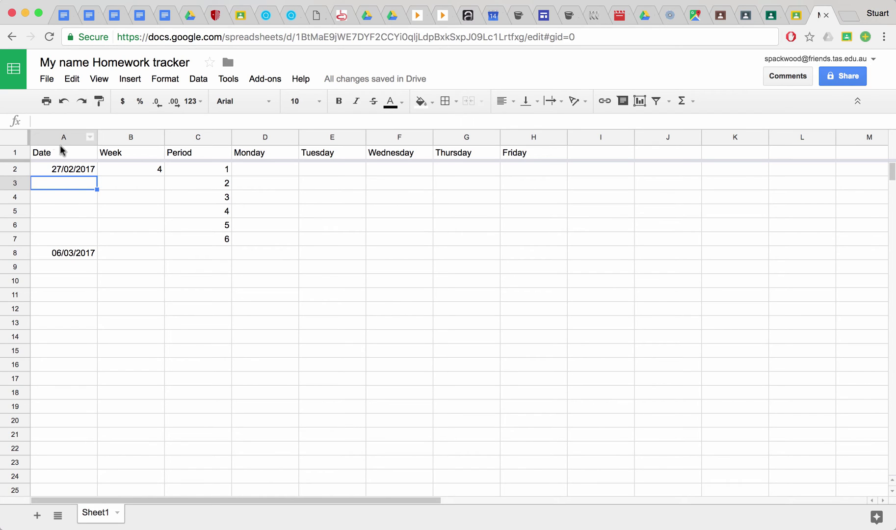
click(83, 268)
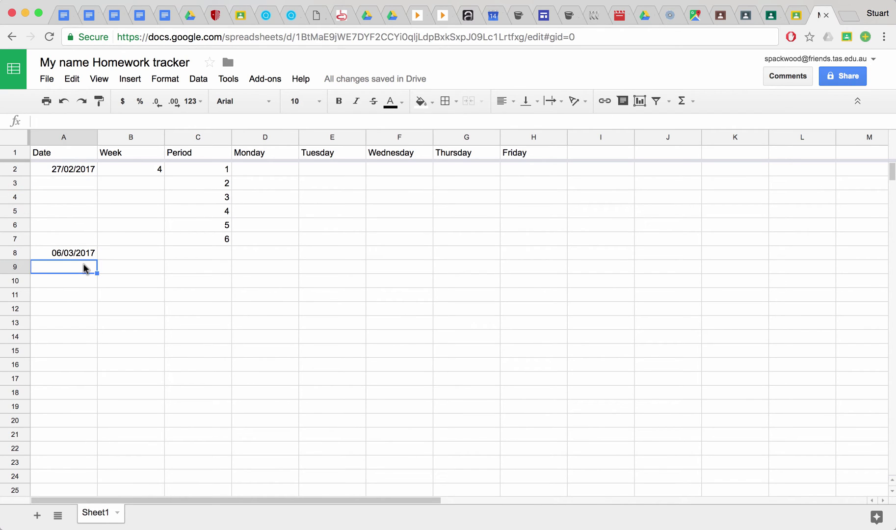
text(=a3)
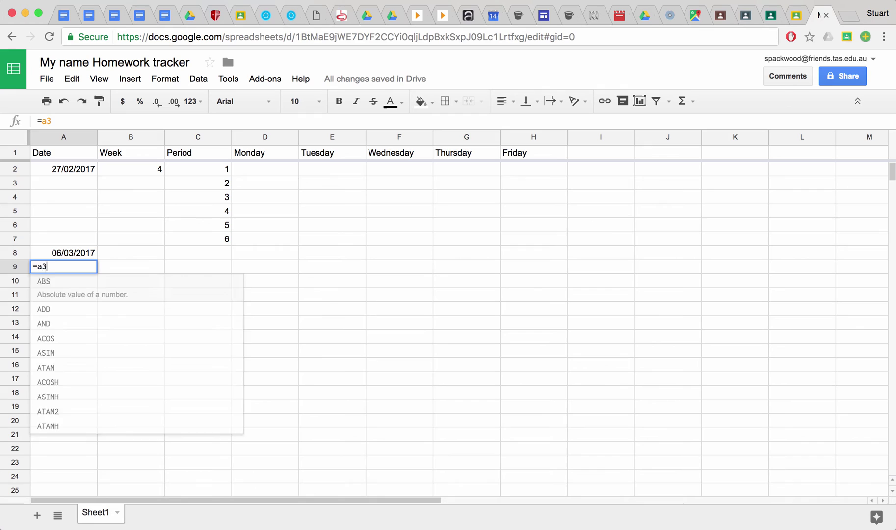
key(Return)
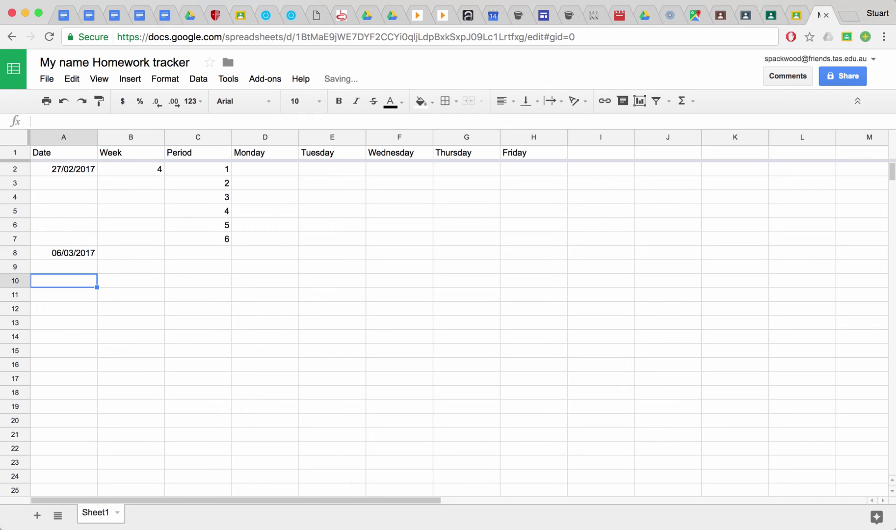
click(68, 268)
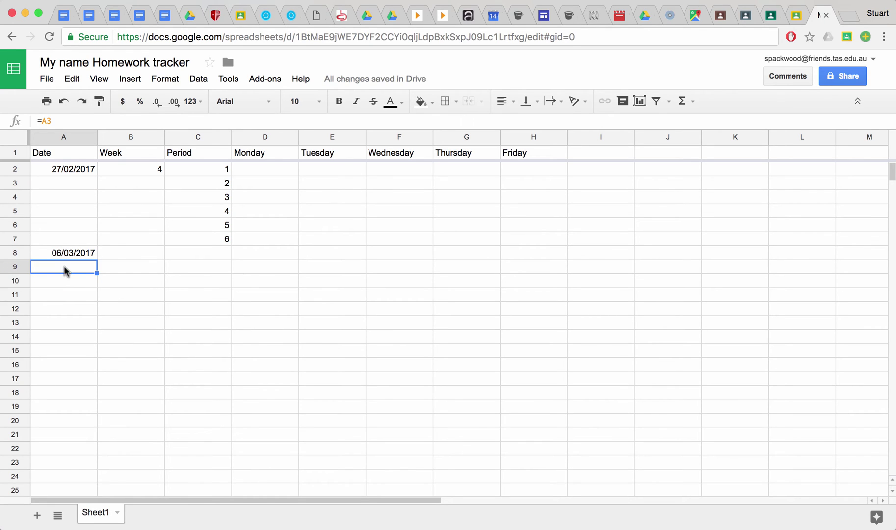
key(Return)
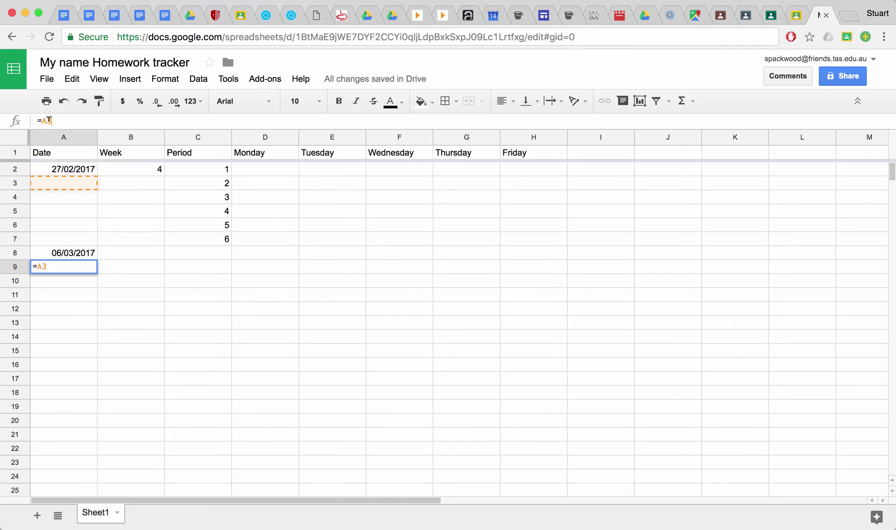
drag(60, 121, 38, 120)
key(Return)
Step: Paste the A9 formula into cells A10 through A14
key(ctrl+v)
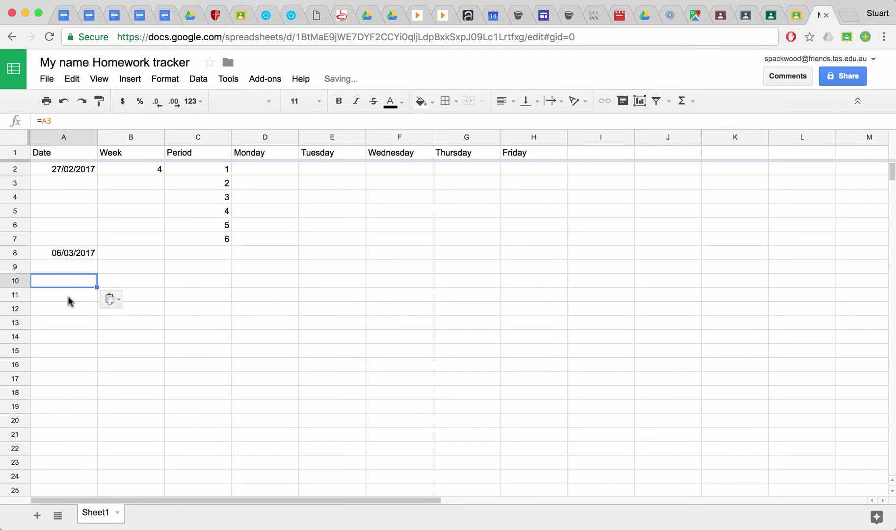
click(67, 295)
key(ctrl+v)
click(67, 308)
key(ctrl+v)
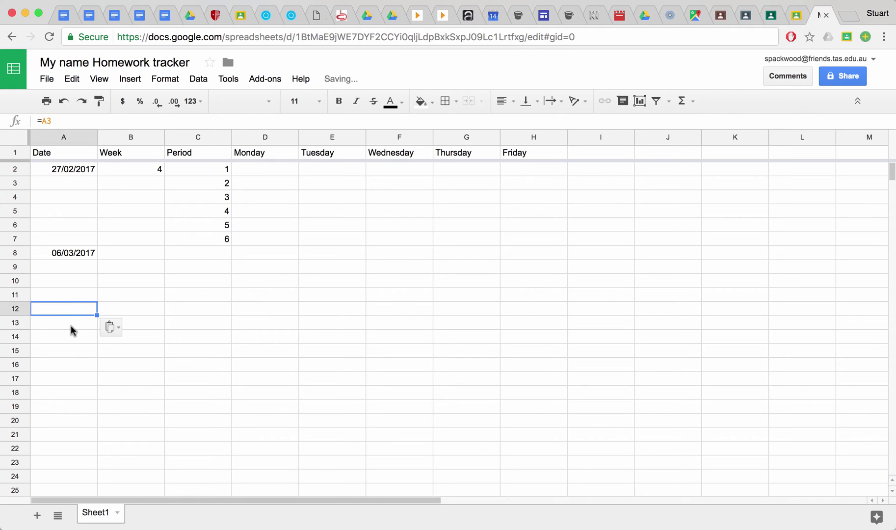
click(71, 322)
key(ctrl+v)
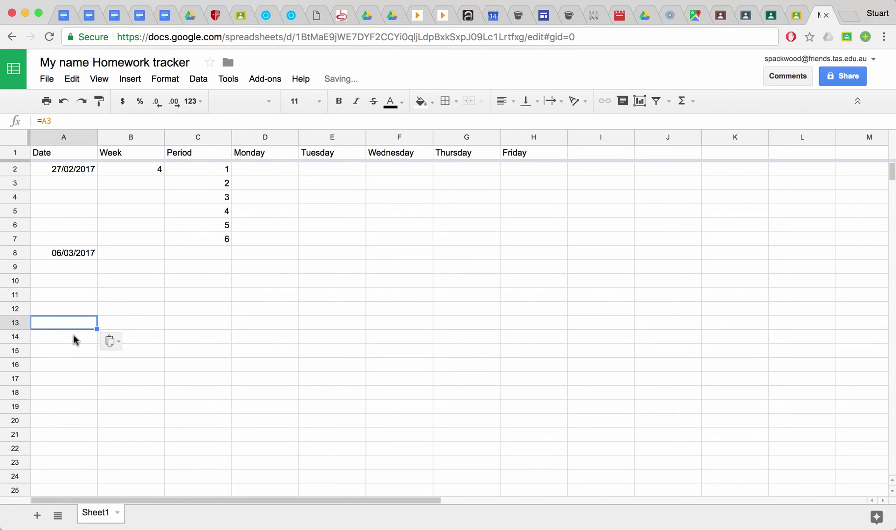
click(73, 336)
key(ctrl+v)
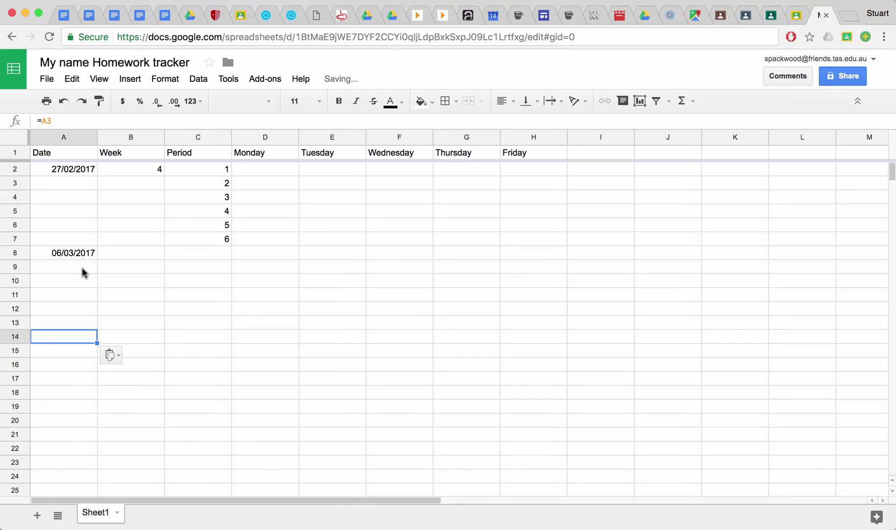
Step: Verify the pasted formulas in A9 to A14 reference the cells above correctly
click(82, 268)
click(80, 281)
click(81, 295)
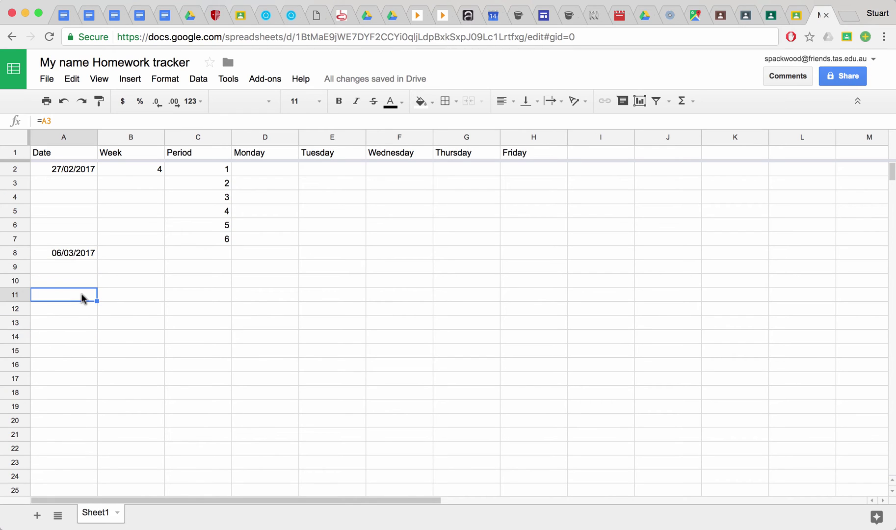
click(81, 309)
click(82, 321)
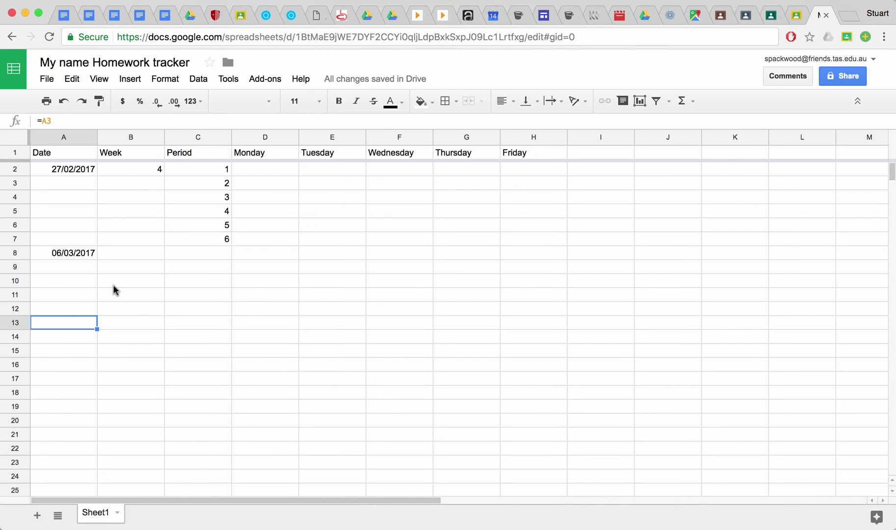
click(142, 254)
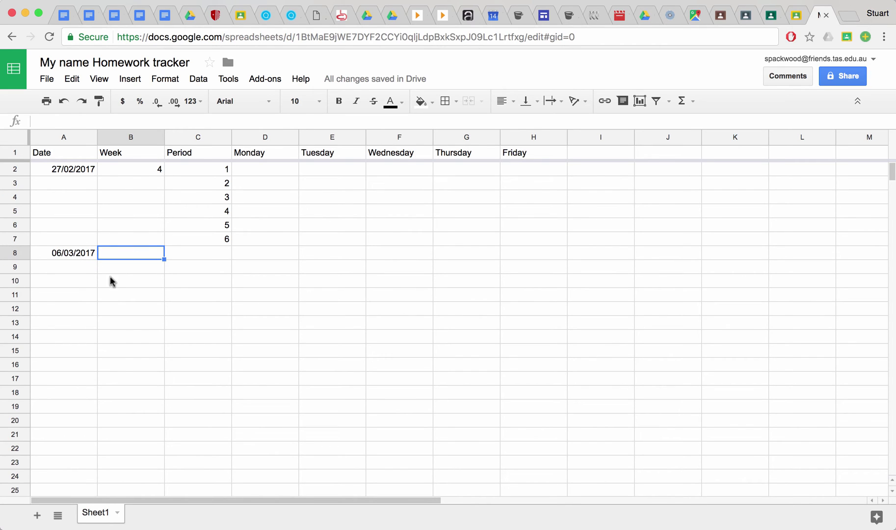
click(81, 269)
click(77, 281)
click(77, 295)
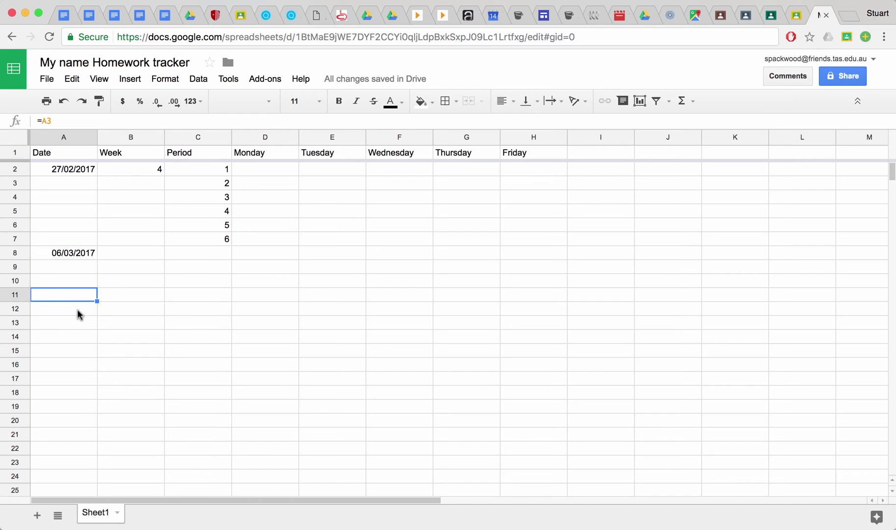
click(78, 310)
click(77, 327)
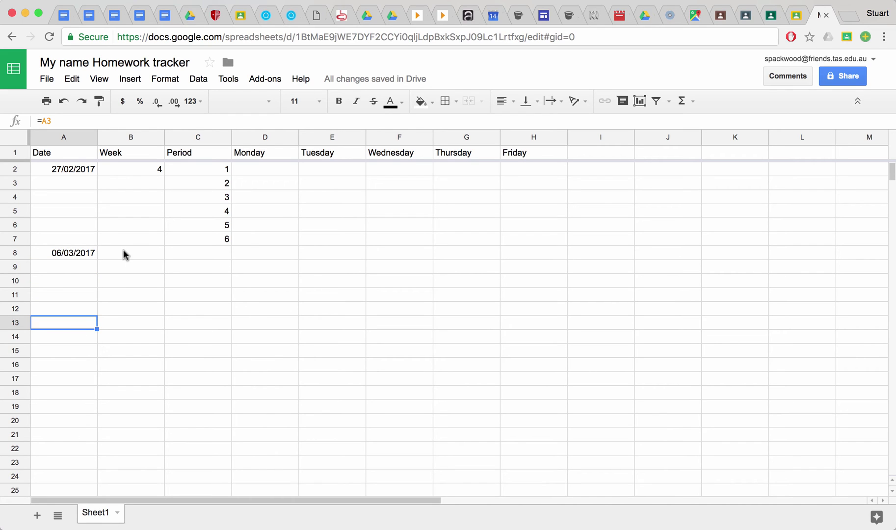
click(78, 334)
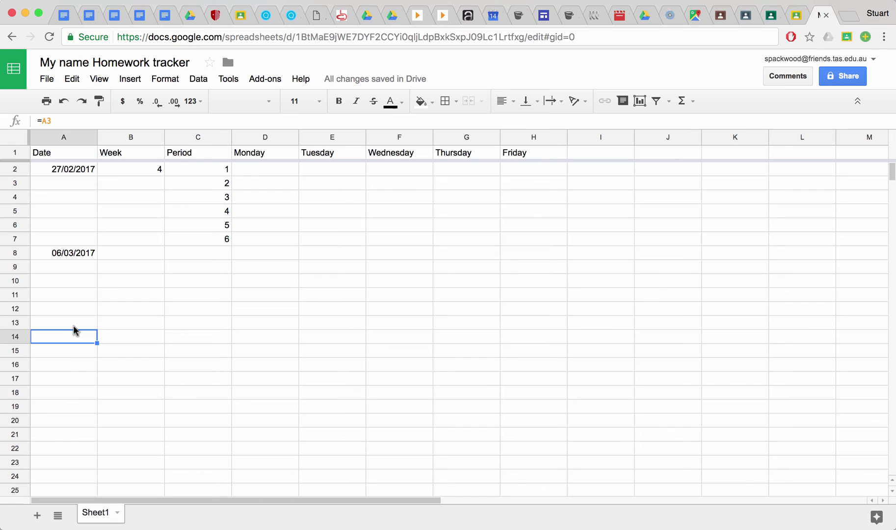
click(82, 254)
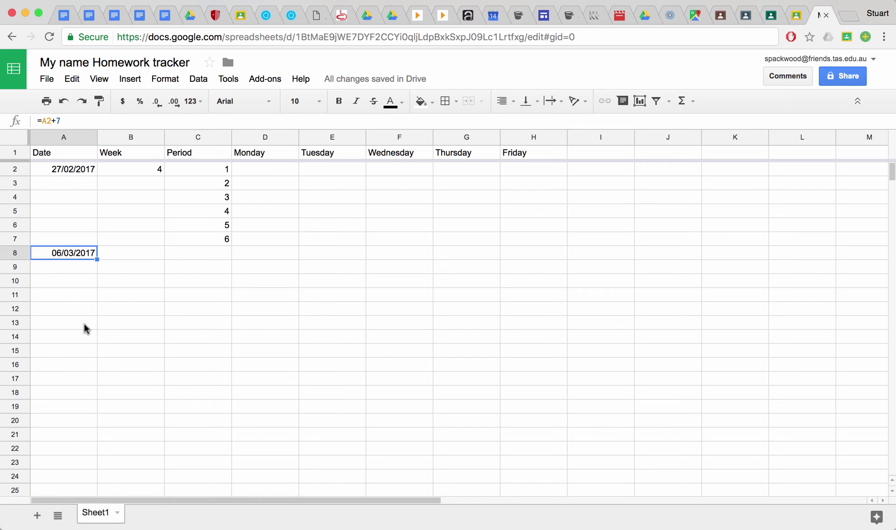
click(84, 323)
click(87, 252)
shift+click(71, 323)
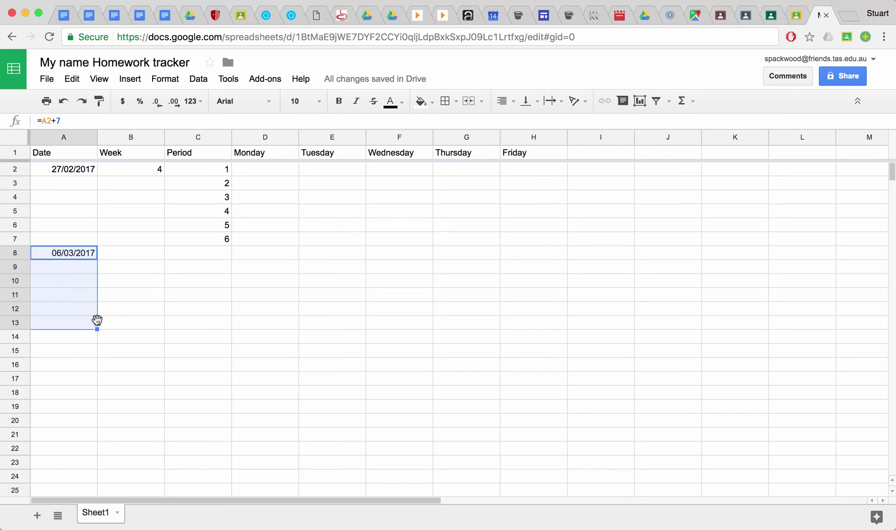
drag(97, 329, 97, 496)
scroll(99, 382, up, 5)
scroll(97, 377, down, 6)
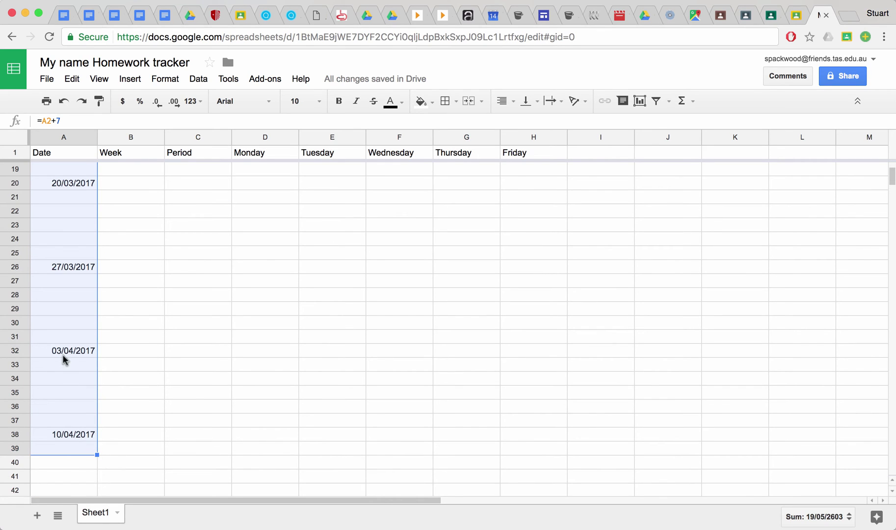
scroll(66, 296, up, 5)
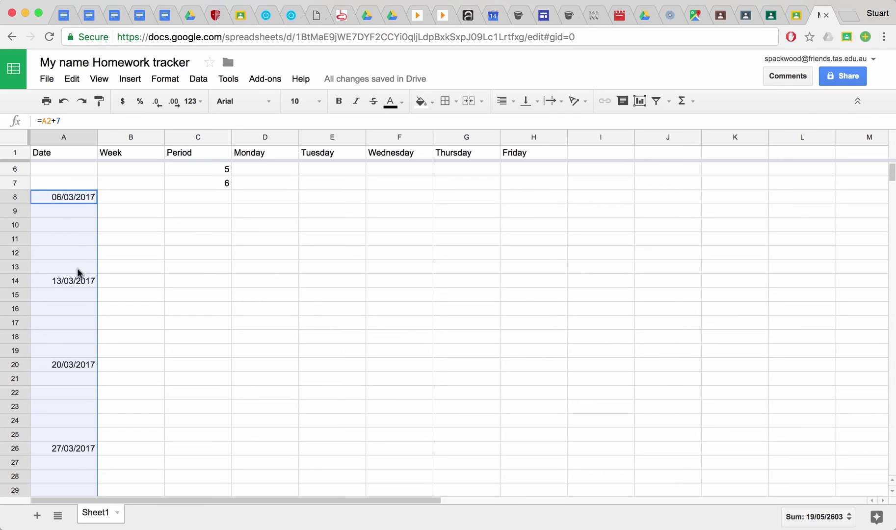
scroll(80, 377, down, 7)
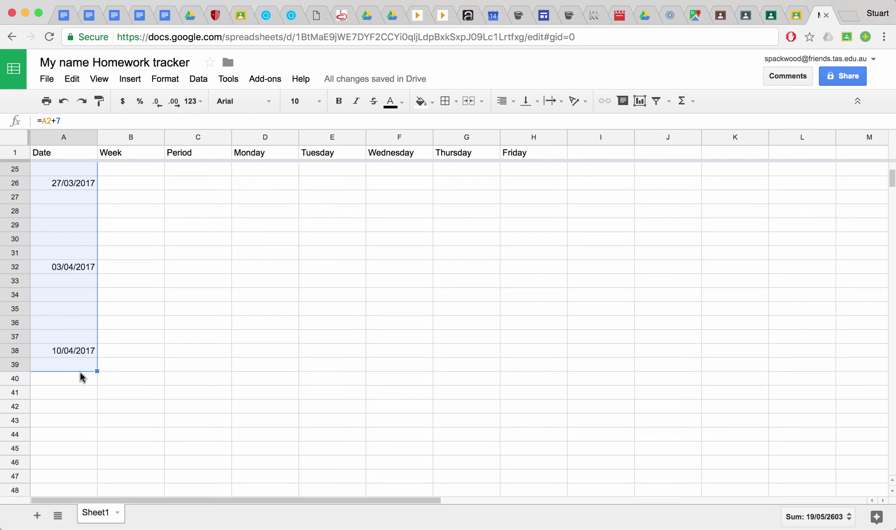
scroll(80, 377, up, 3)
scroll(80, 377, up, 6)
click(151, 253)
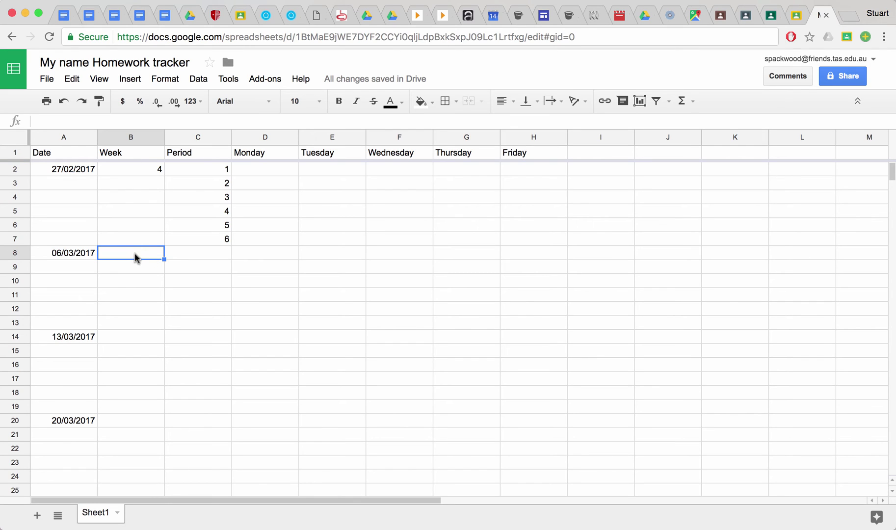
Step: Enter =B2+1 in B8 for week 5 and a reference formula in B9
text(=)
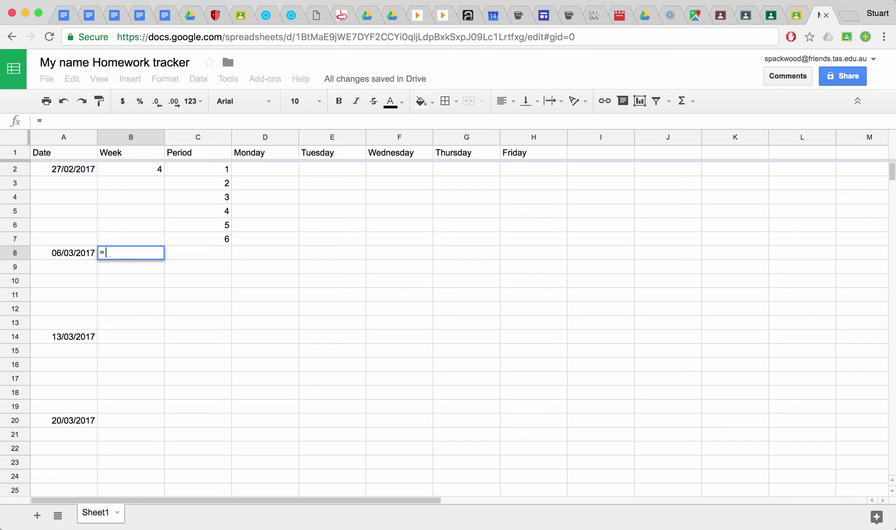
text(b2+1)
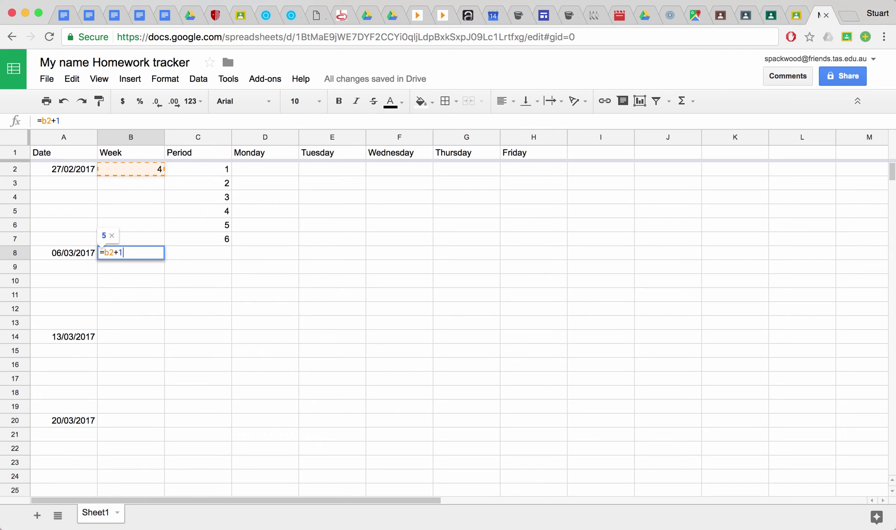
key(Return)
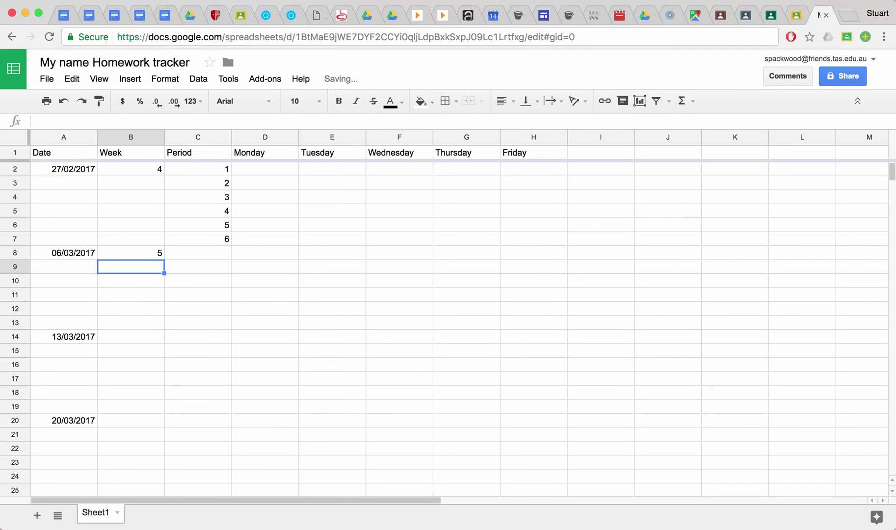
click(77, 187)
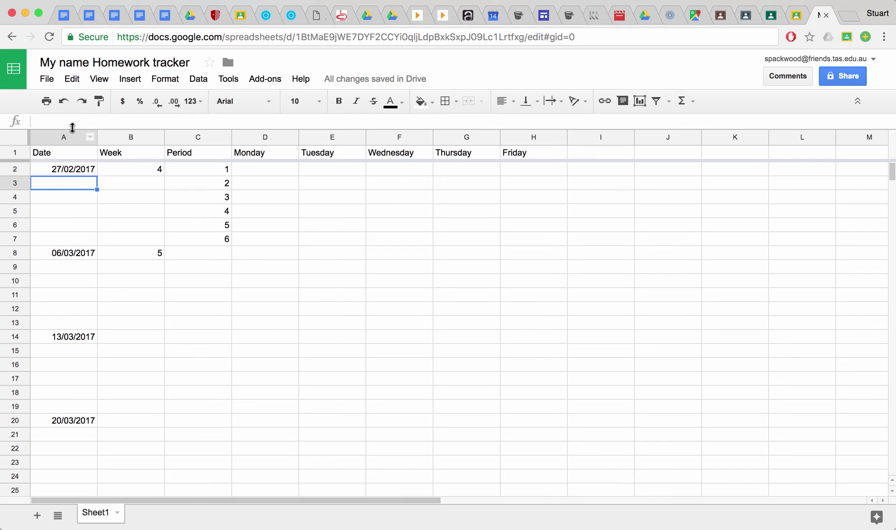
click(138, 269)
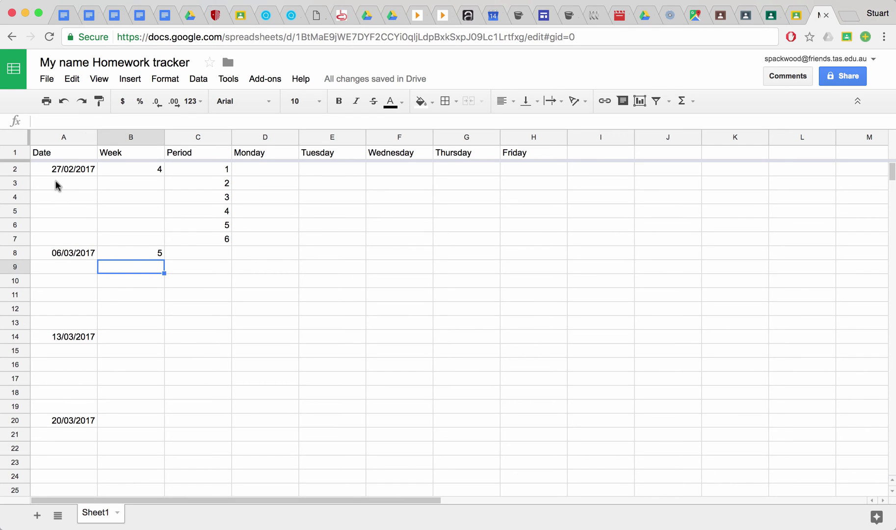
text(=)
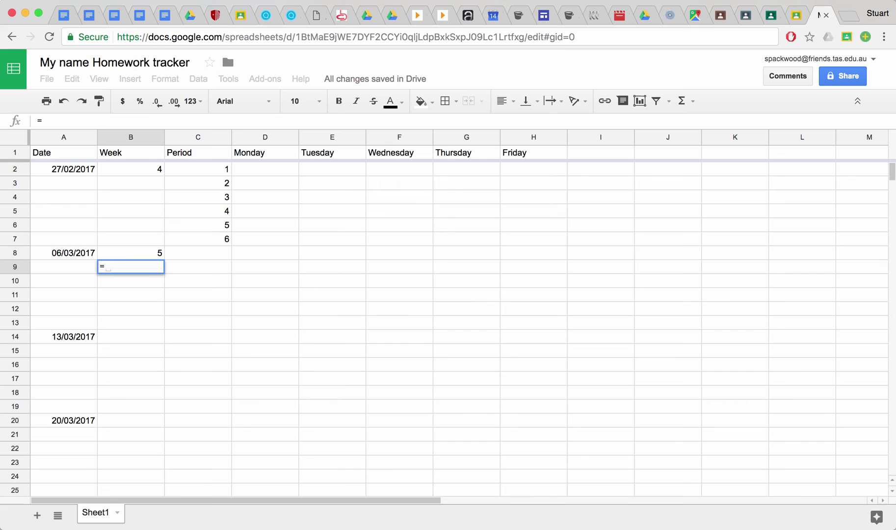
text(a)
key(BackSpace)
key(BackSpace)
key(Return)
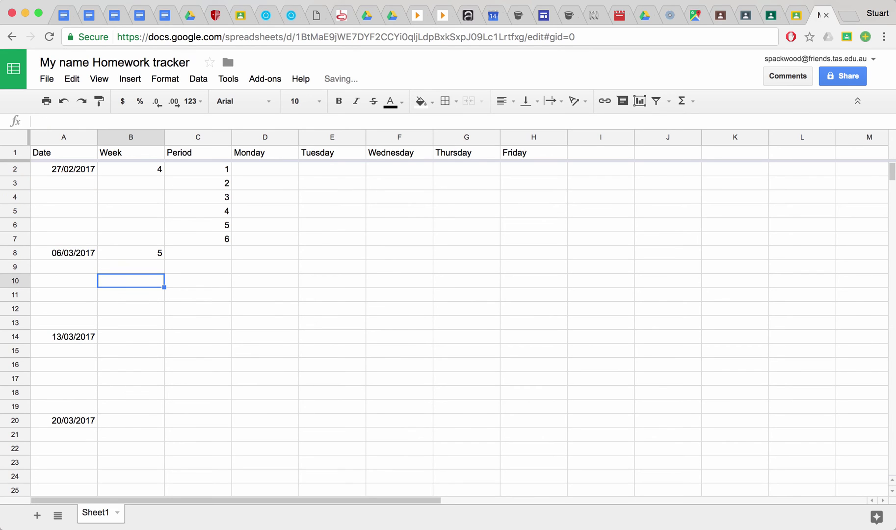
click(148, 268)
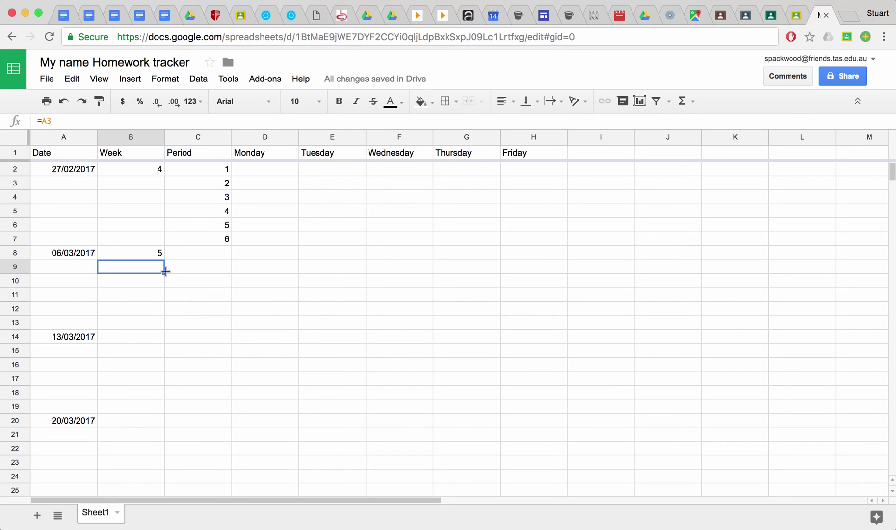
Step: Copy the B9 formula down to B13 and check the copied formulas
drag(165, 271, 152, 330)
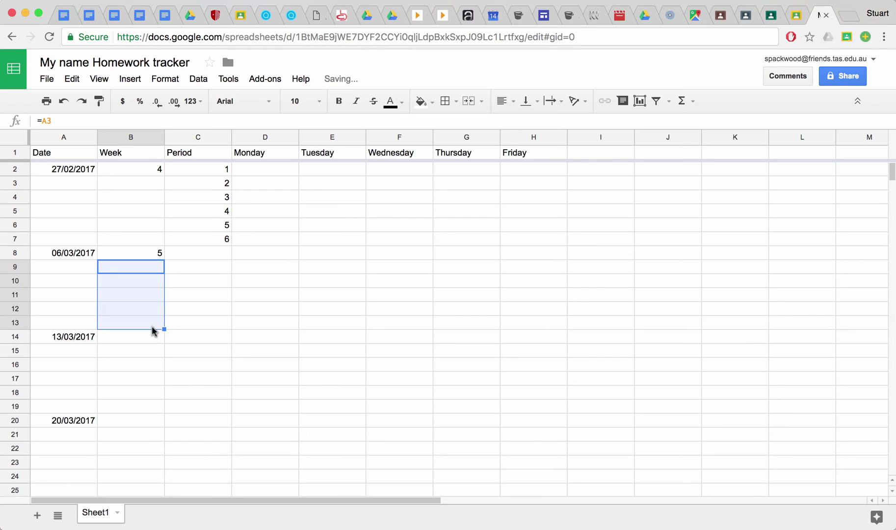
click(122, 323)
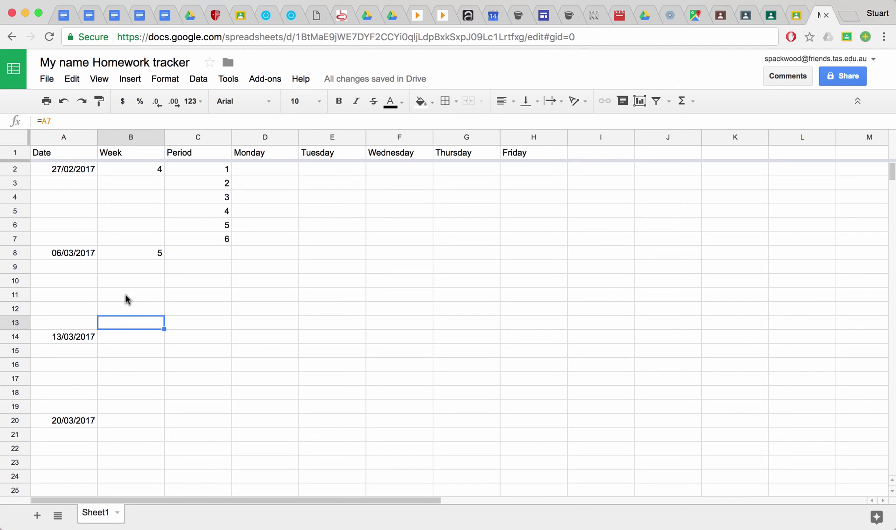
key(Up)
key(Up)
key(Up)
click(130, 256)
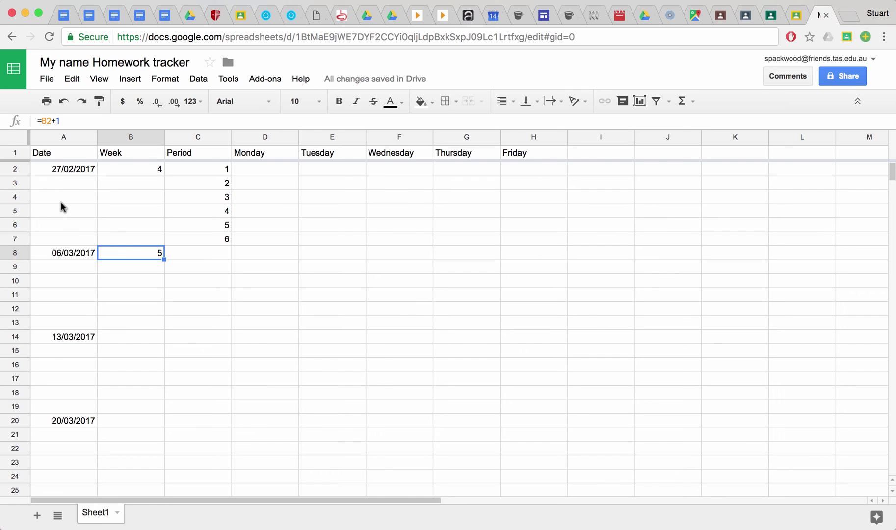
click(63, 186)
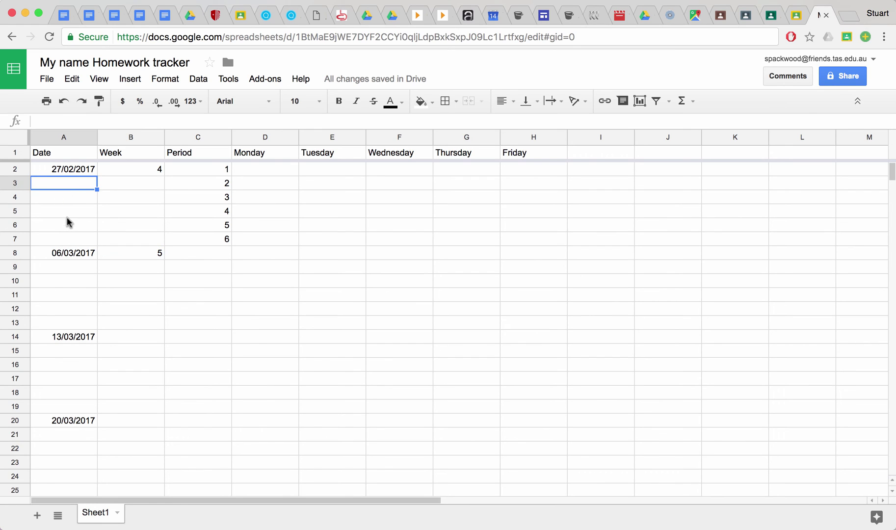
click(129, 268)
click(131, 325)
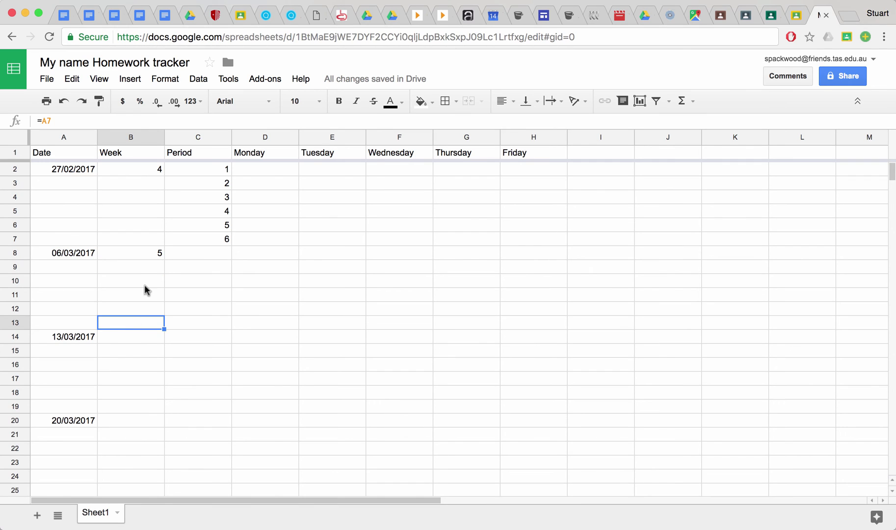
click(139, 254)
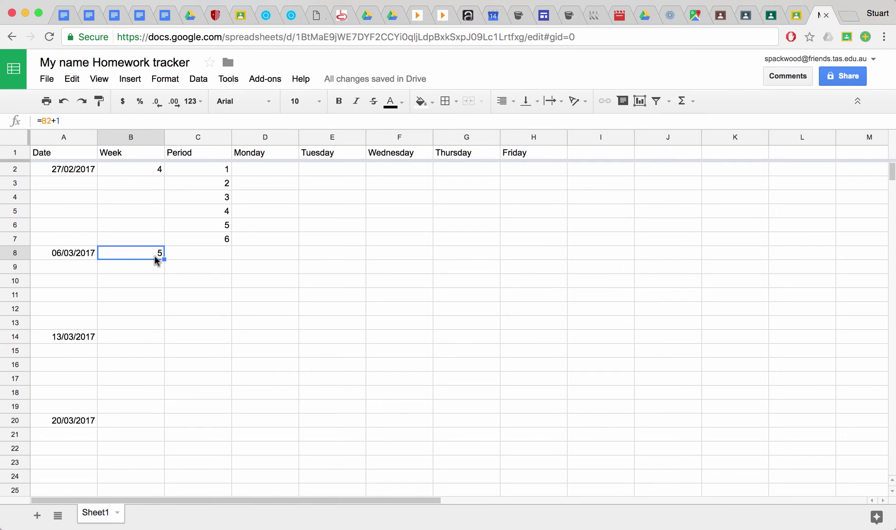
Step: Fill the B8:B13 week block down column B, then delete surplus weeks 11, 12 and 13
shift+click(135, 320)
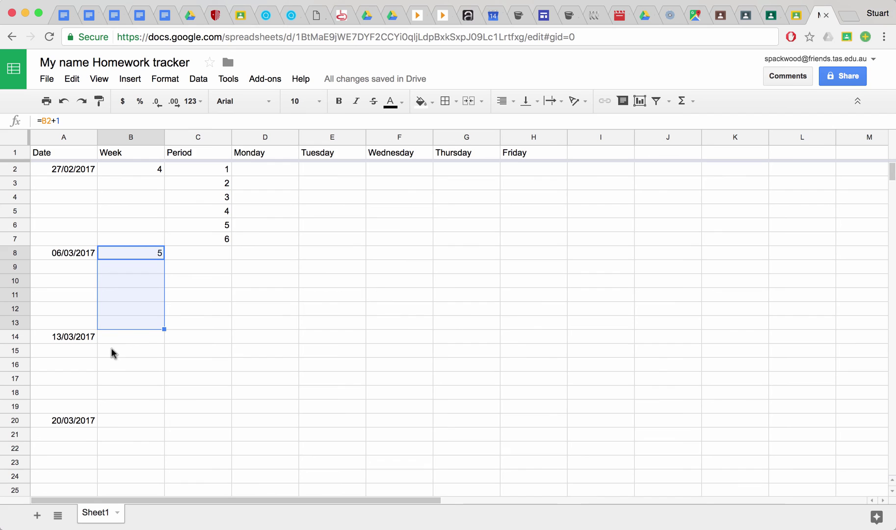
scroll(162, 326, down, 2)
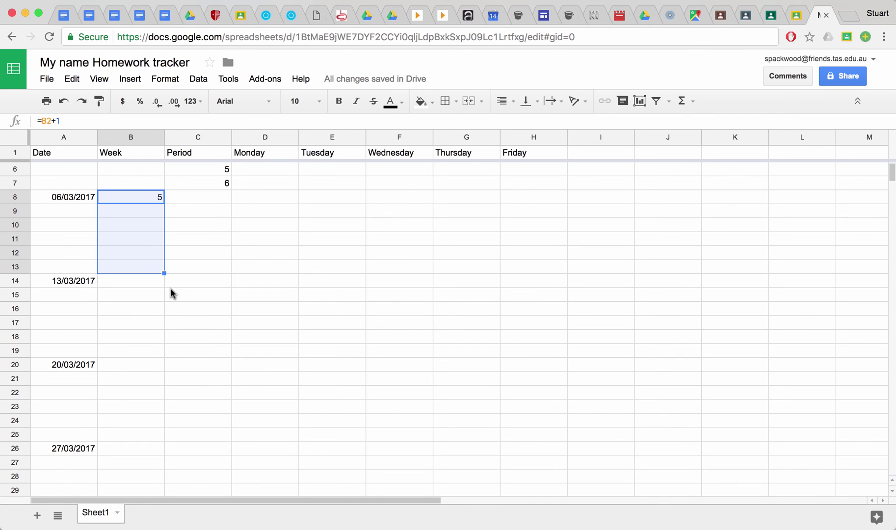
drag(165, 273, 152, 248)
scroll(157, 330, up, 10)
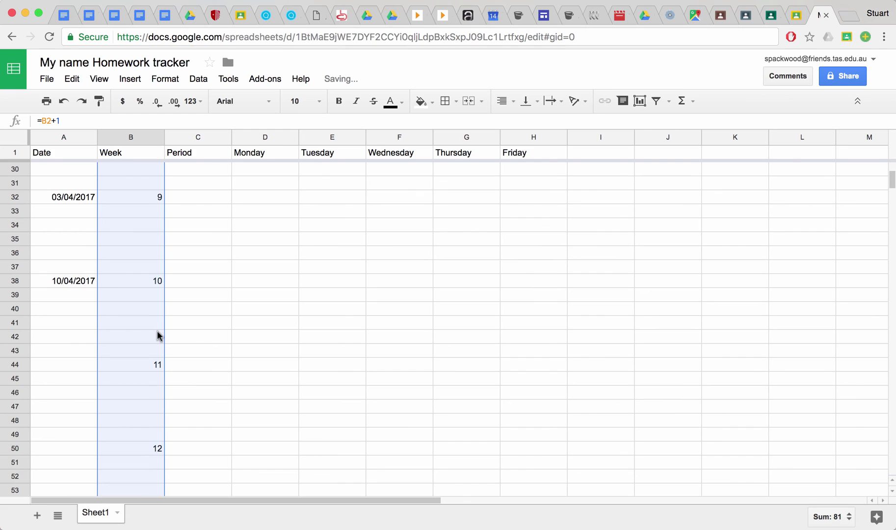
scroll(142, 392, down, 2)
click(86, 478)
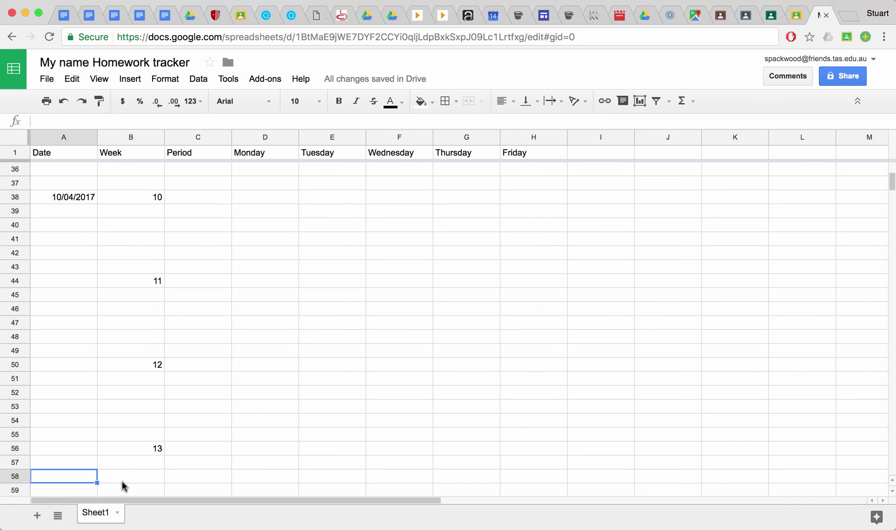
drag(132, 477, 146, 286)
key(Delete)
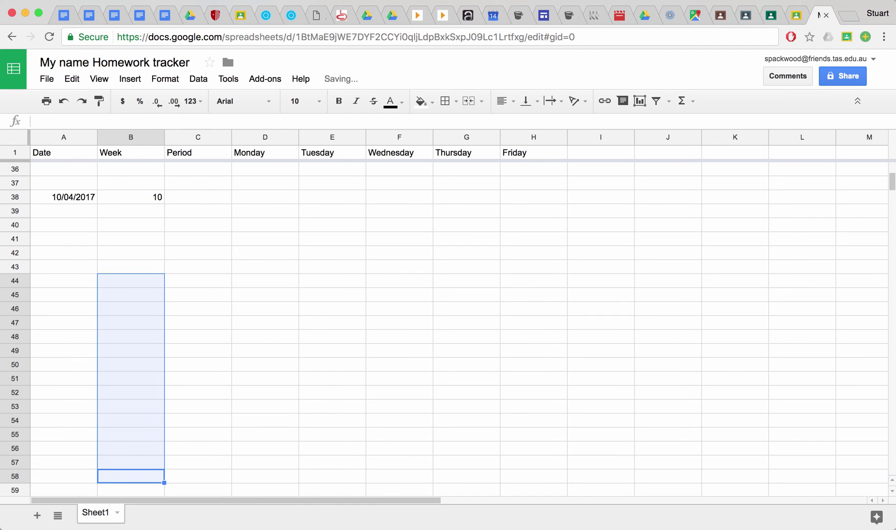
scroll(441, 323, up, 11)
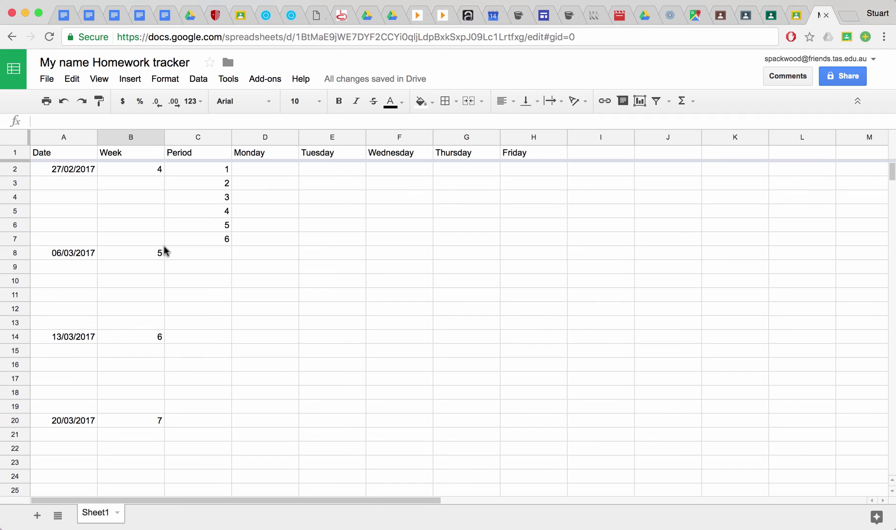
Step: Link C8 and C9 to week 4's periods with formulas =C2 and =C3, restarting at 1 and 2
click(214, 170)
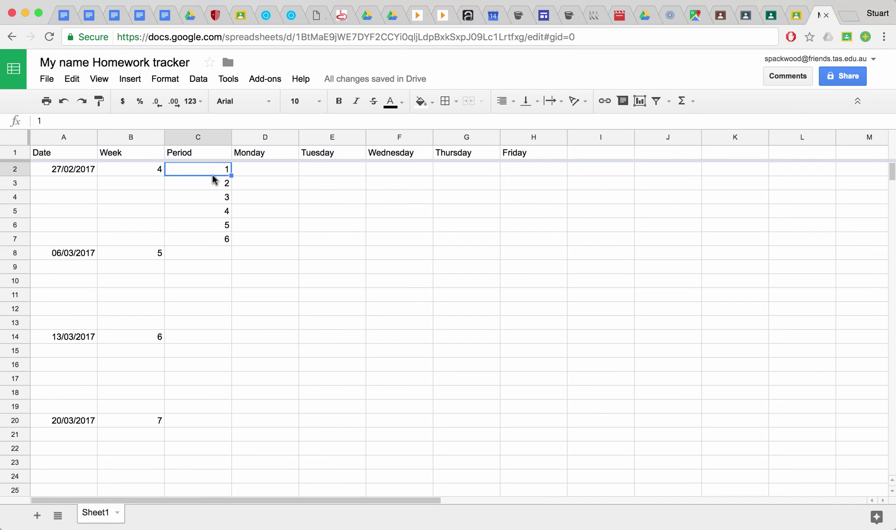
click(218, 255)
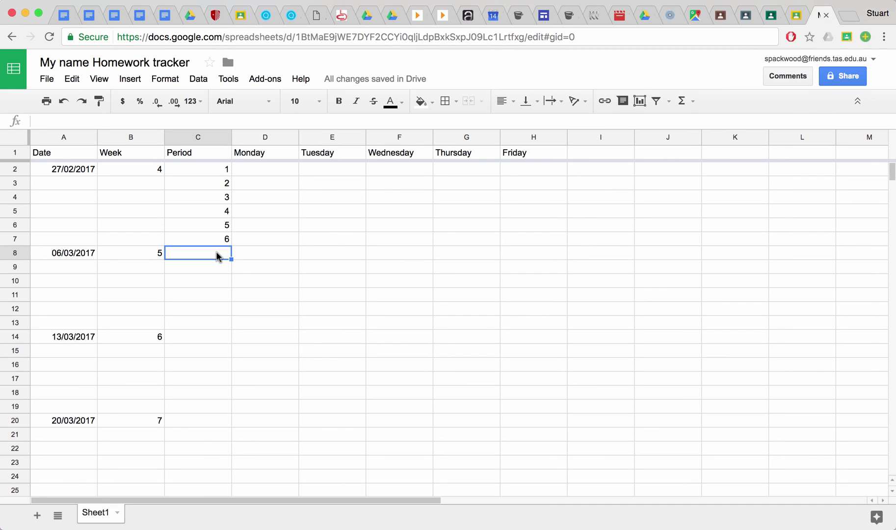
text(=c)
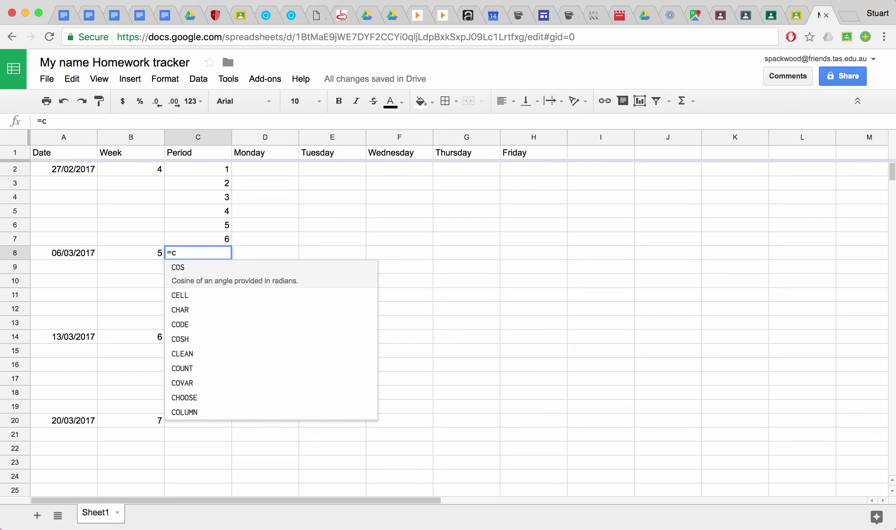
text(2)
key(Return)
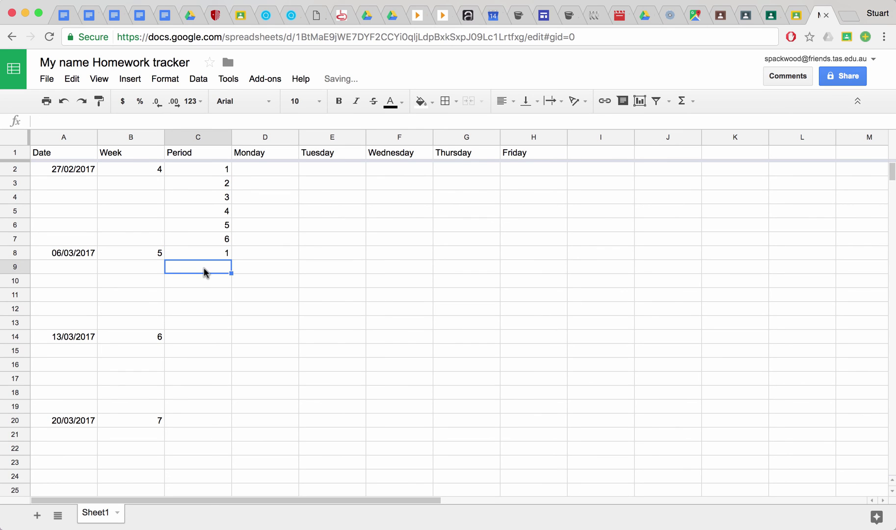
text(=c3)
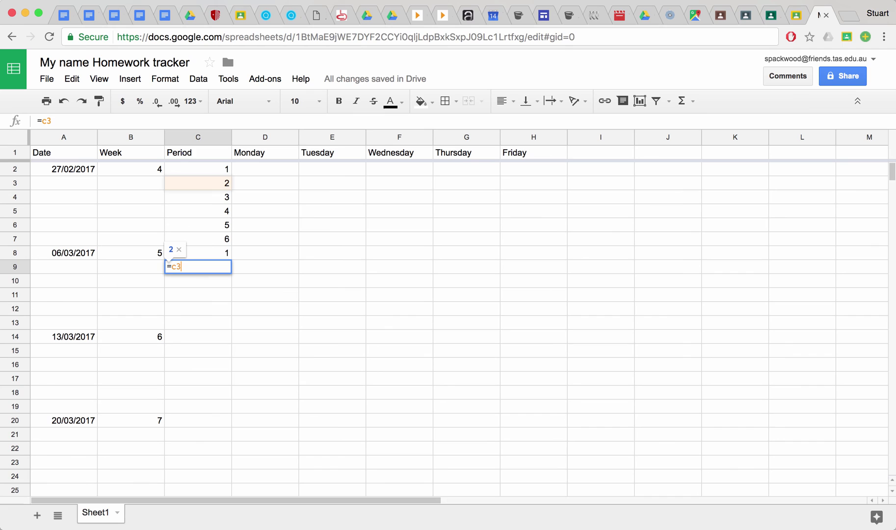
key(Return)
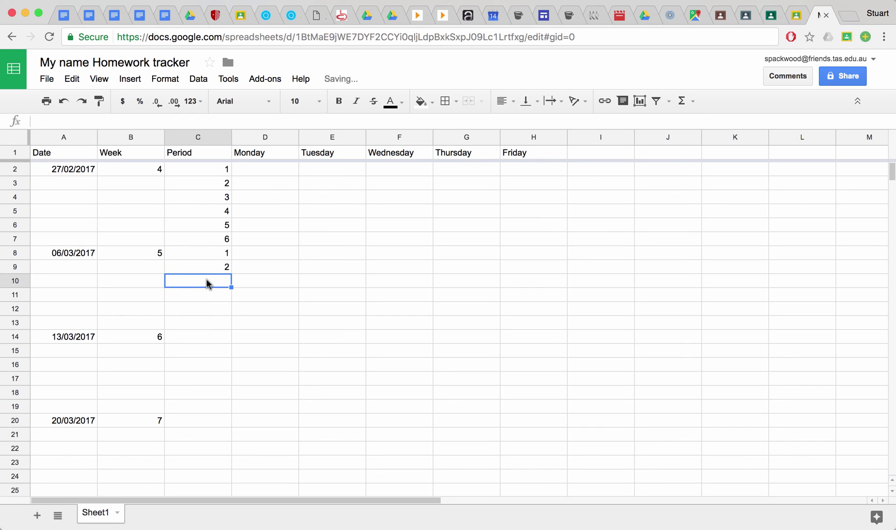
Step: Enter =C4 through =C7 in C10:C13 for periods 3–6, then select C8:C13
text(=c4)
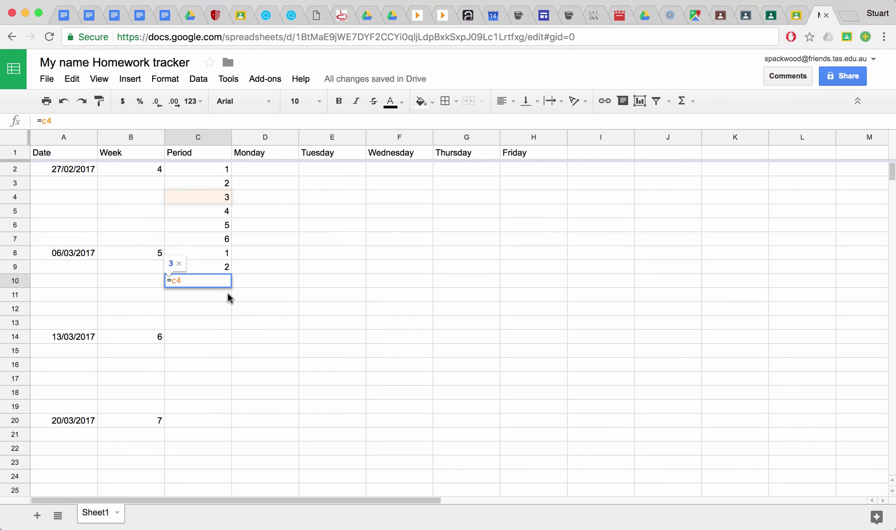
click(214, 297)
text(=c5)
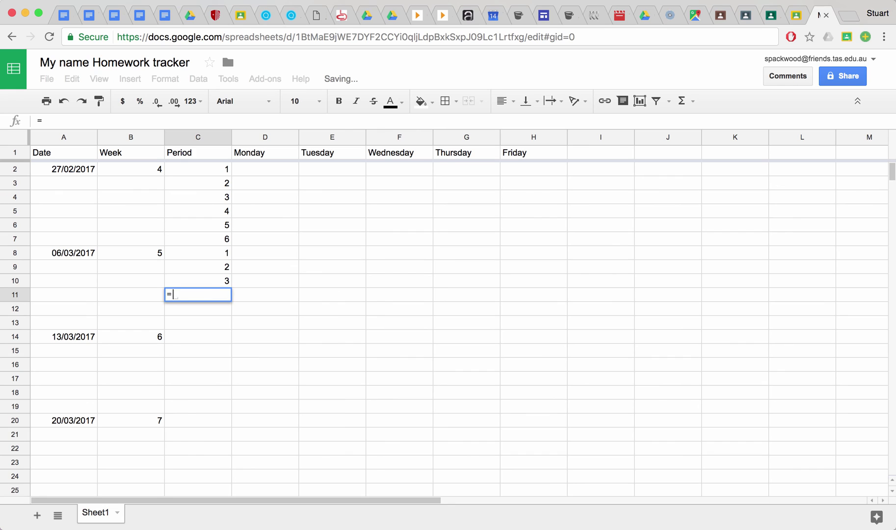
click(216, 314)
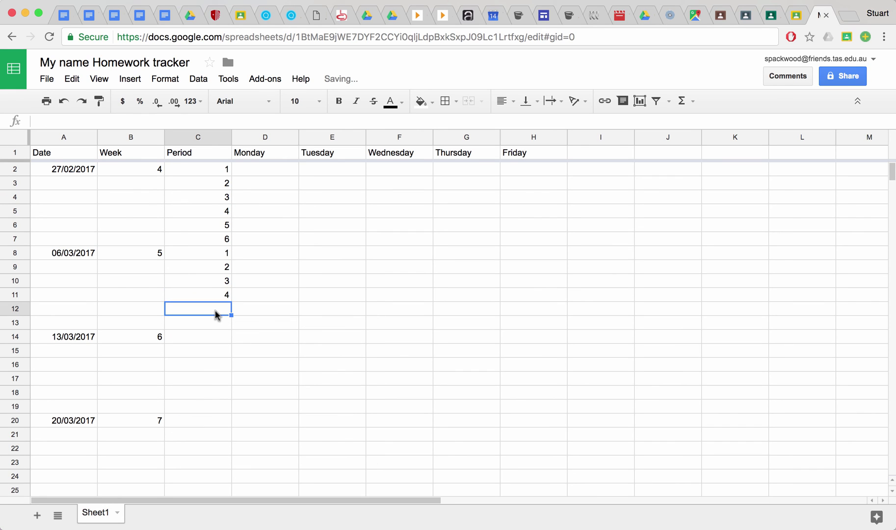
text(=c6)
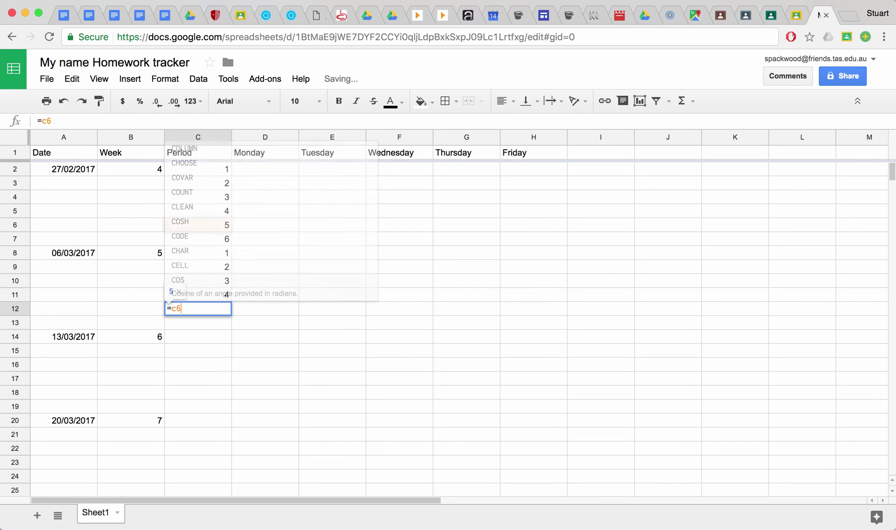
click(206, 324)
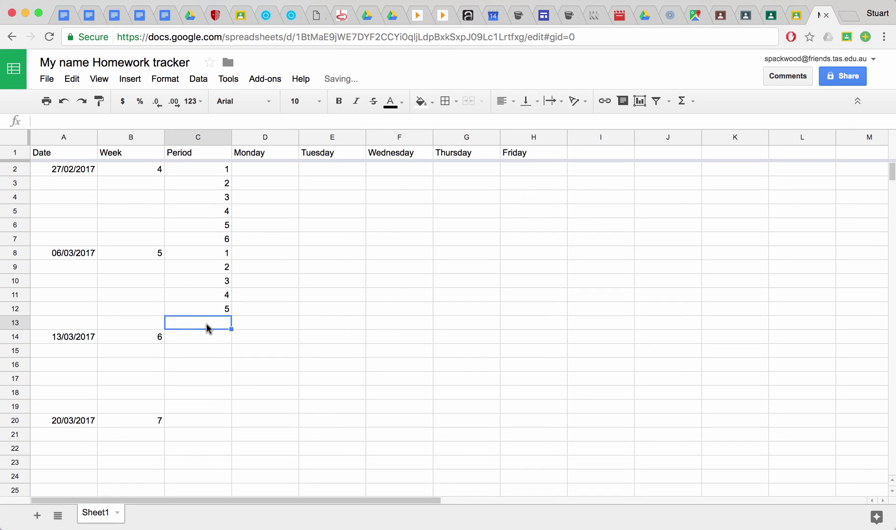
text(=c7)
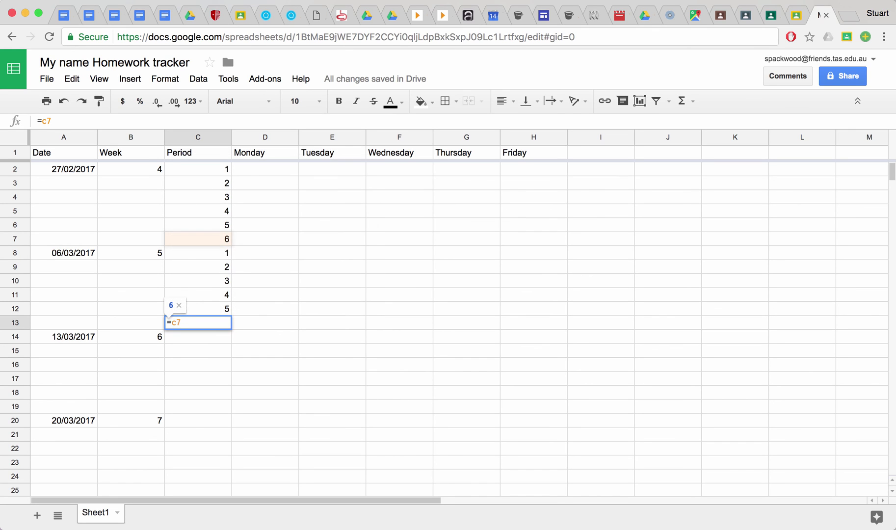
key(Return)
click(206, 256)
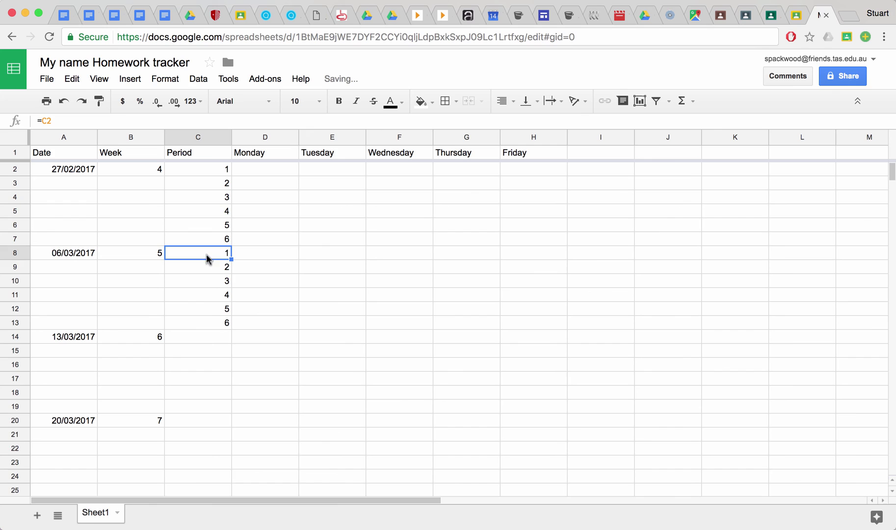
shift+click(201, 322)
Step: Fill the C8:C13 period 1–6 pattern down the Period column to row 43
scroll(200, 323, down, 2)
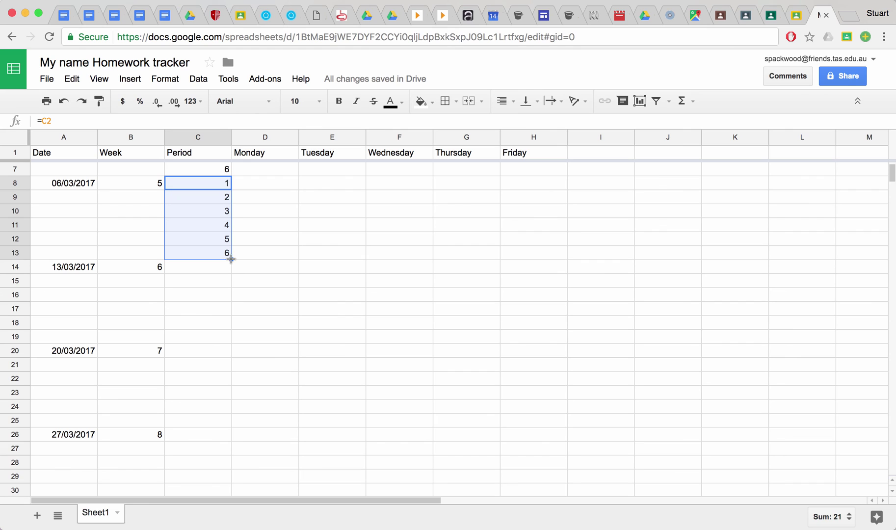
drag(231, 259, 234, 483)
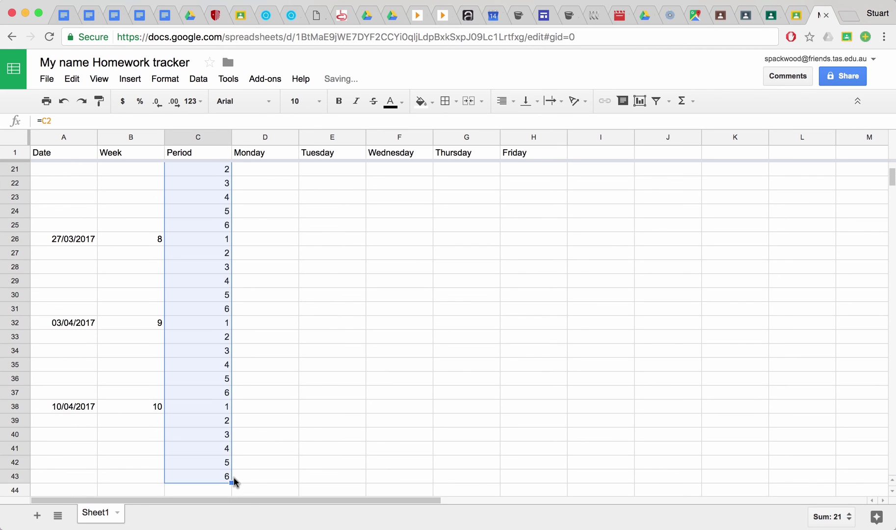
click(240, 392)
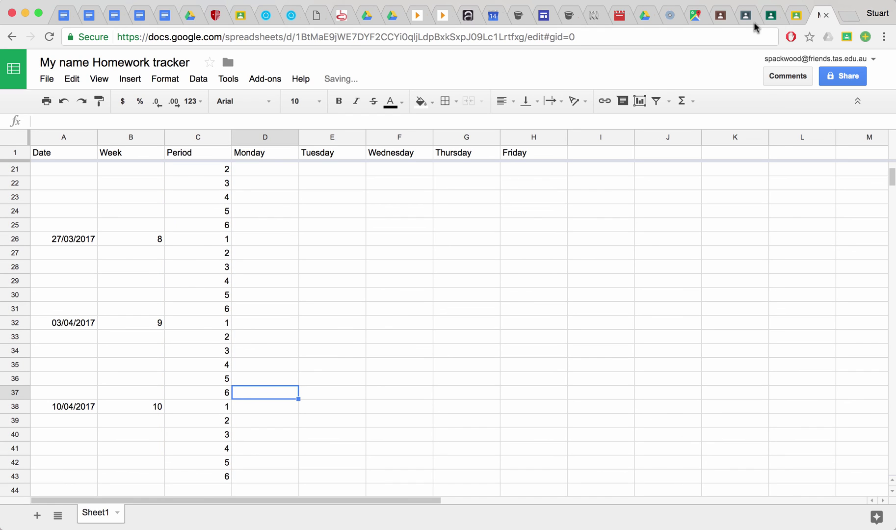
scroll(182, 351, up, 5)
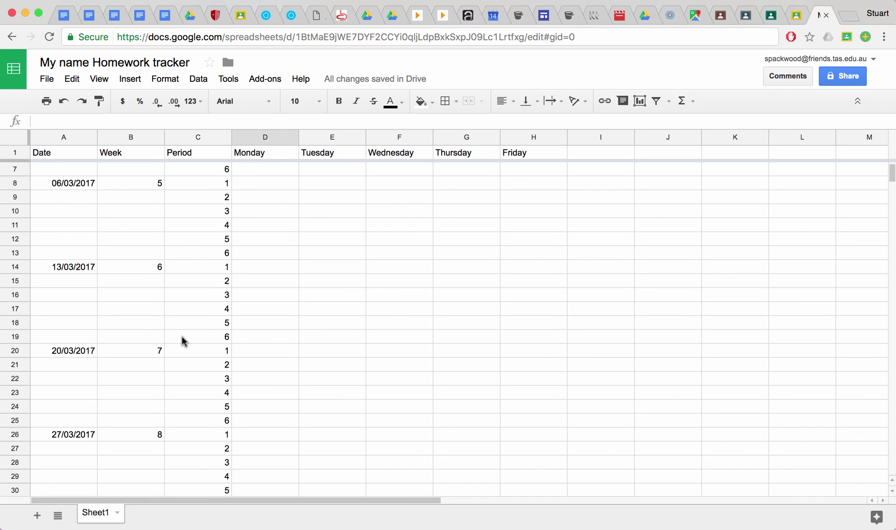
scroll(182, 341, up, 2)
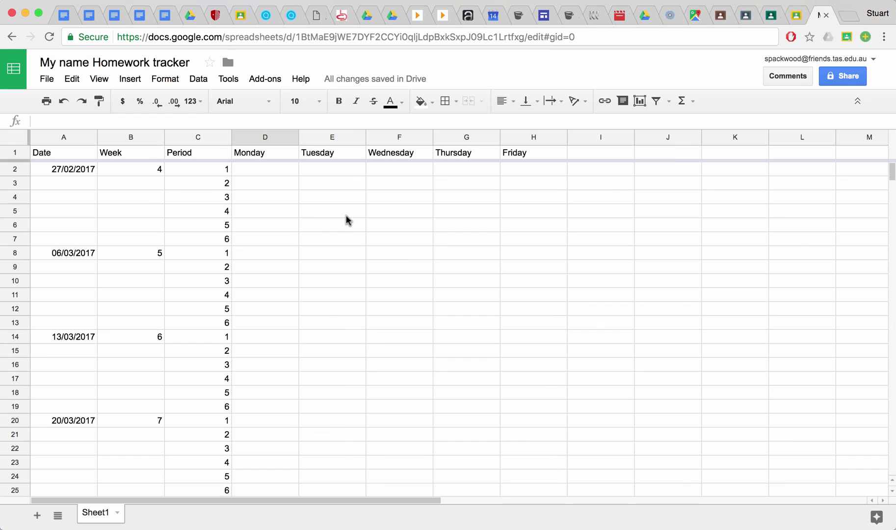
click(287, 199)
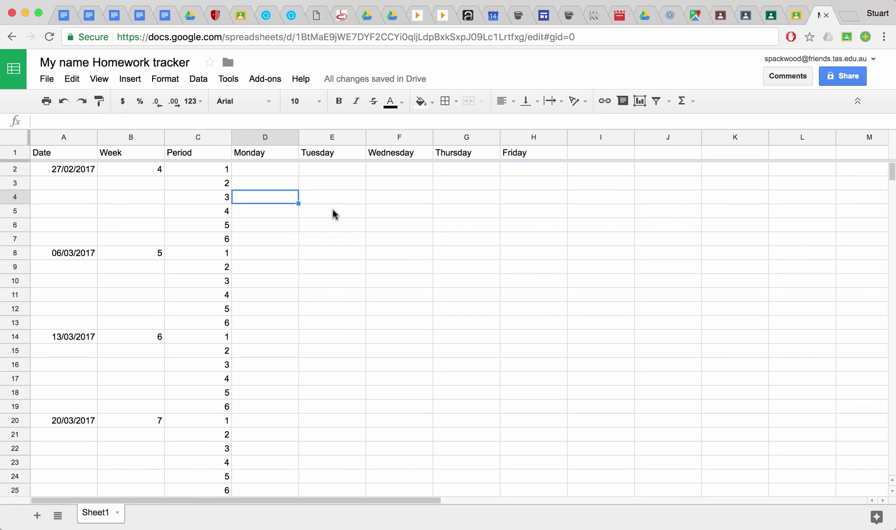
Step: Type 'English essay with a short speech' into D4, correcting the typos
text(English essay with)
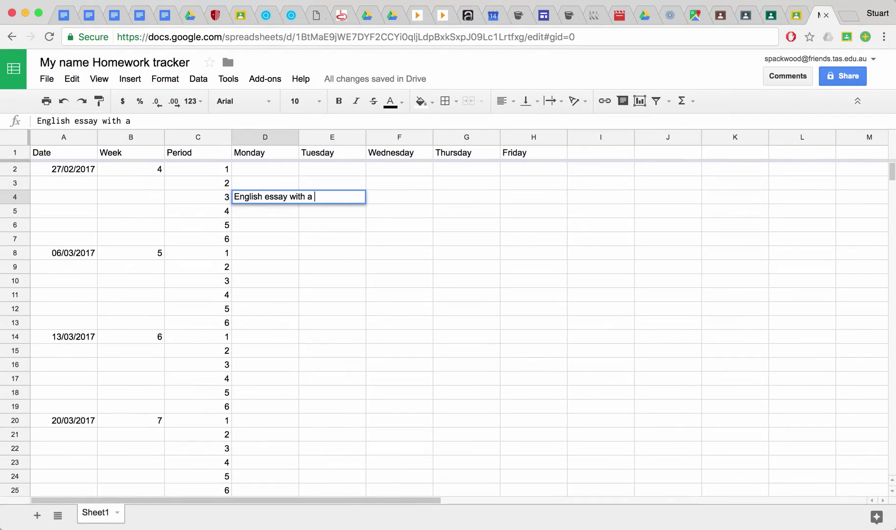
text(a short sped)
key(BackSpace)
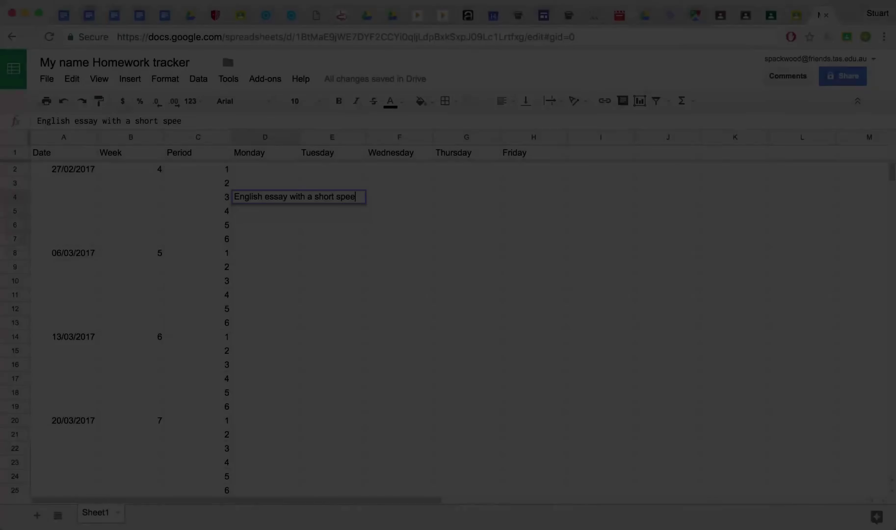
text(ech)
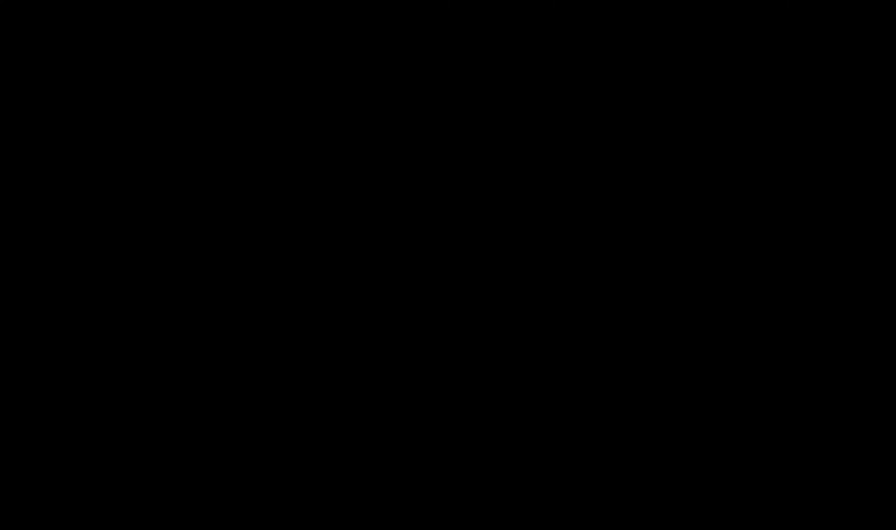
text(pe)
key(BackSpace)
key(BackSpace)
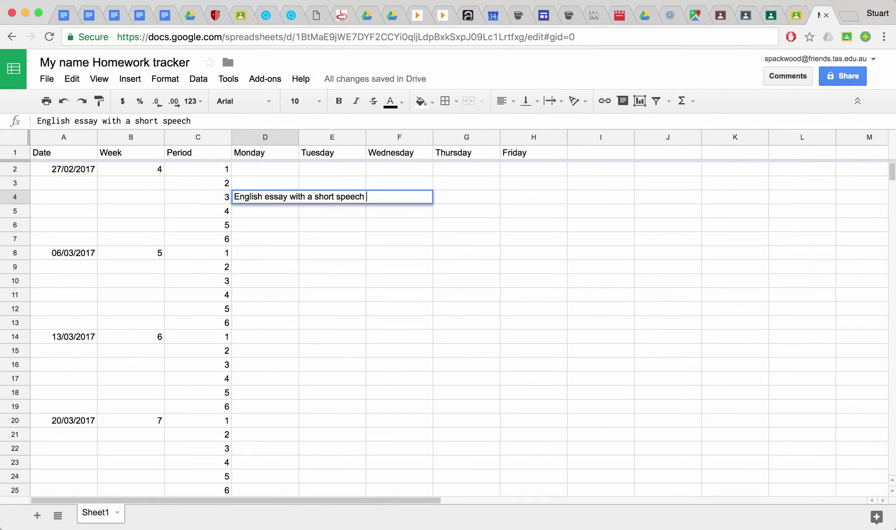
click(333, 212)
click(290, 200)
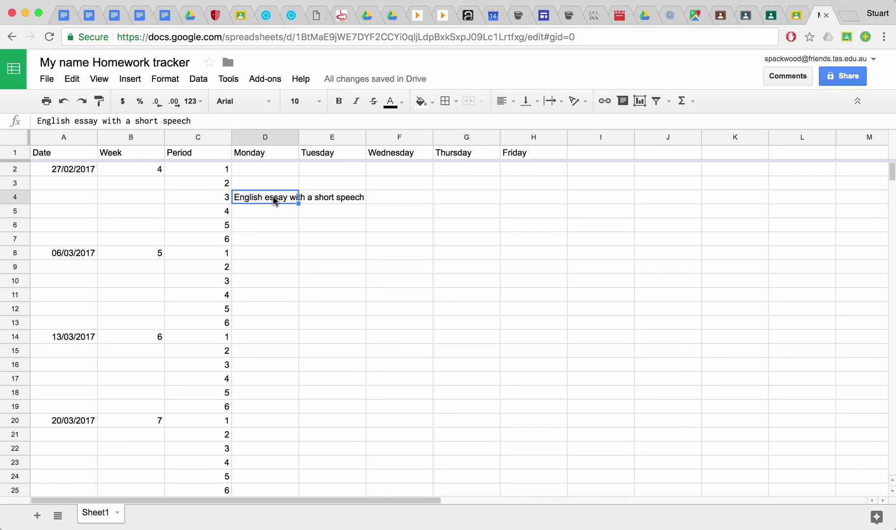
Step: Set D4's text wrapping to Wrap
click(159, 81)
mouse_move(222, 271)
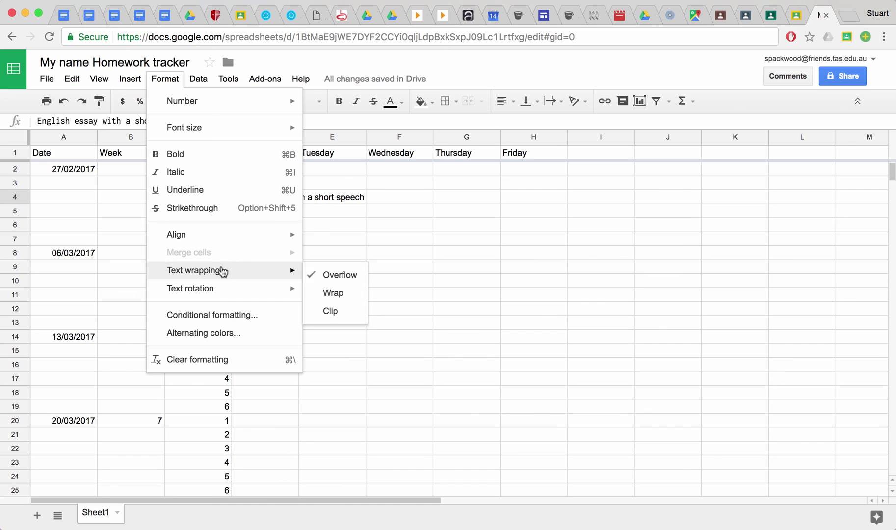
click(337, 293)
Step: Switch D4's text wrapping to Clip so the entry stays on one line
right_click(270, 209)
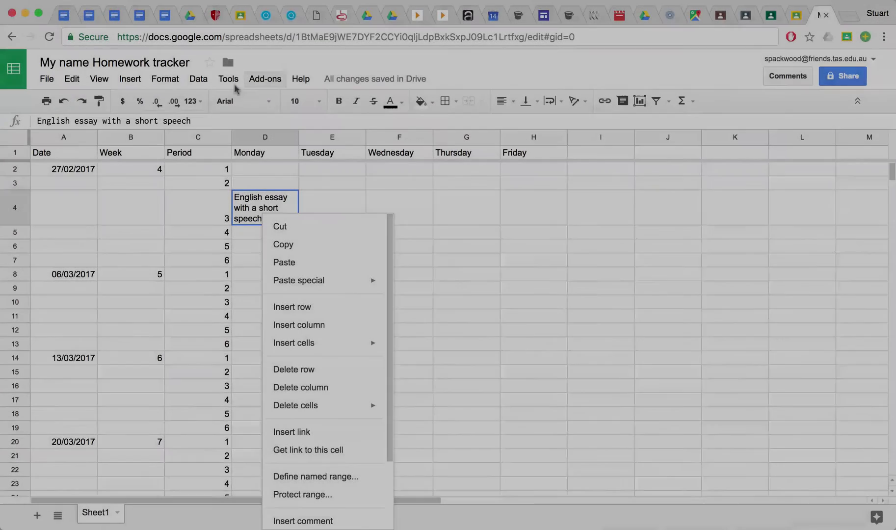
click(166, 80)
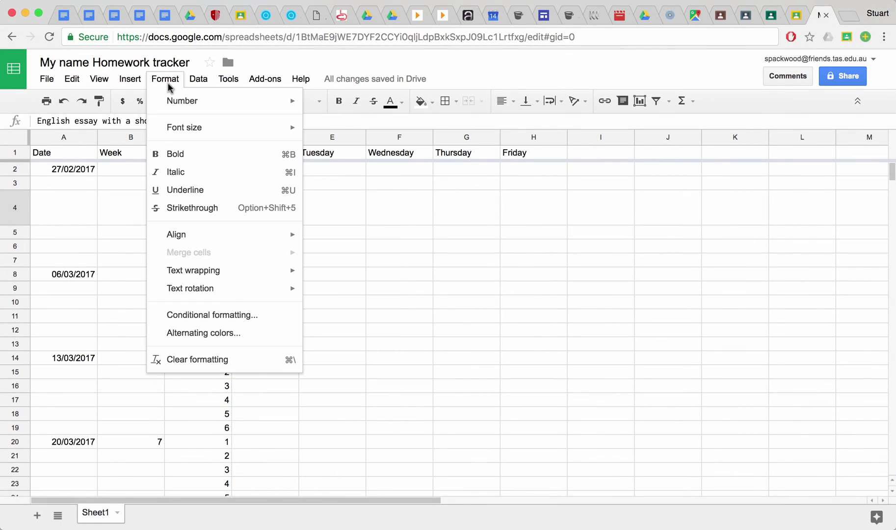
mouse_move(212, 272)
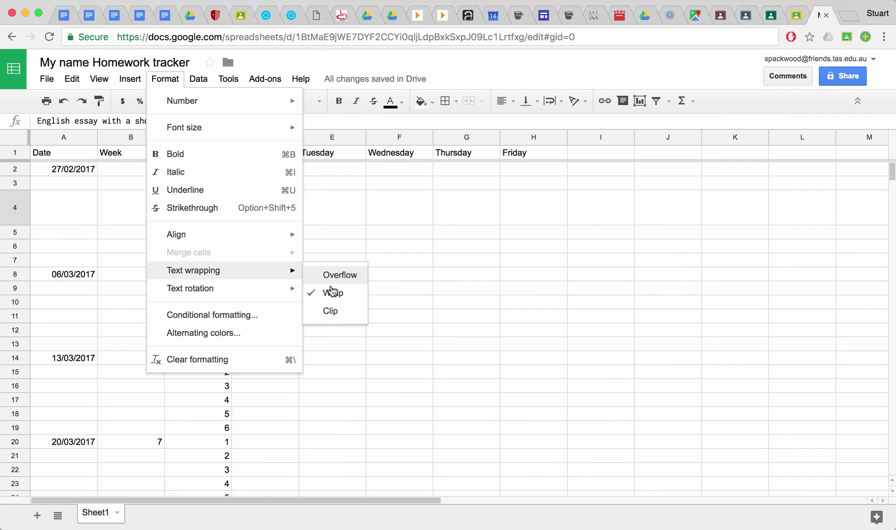
click(330, 311)
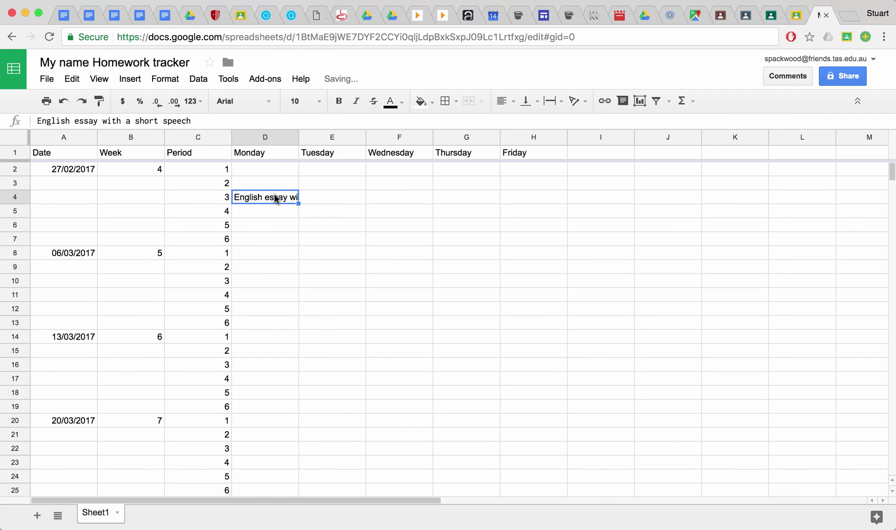
drag(265, 224, 266, 216)
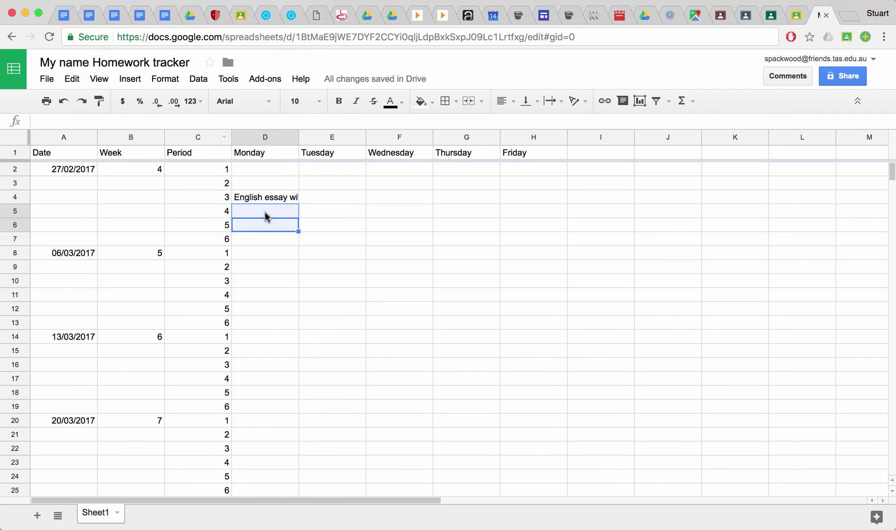
click(263, 199)
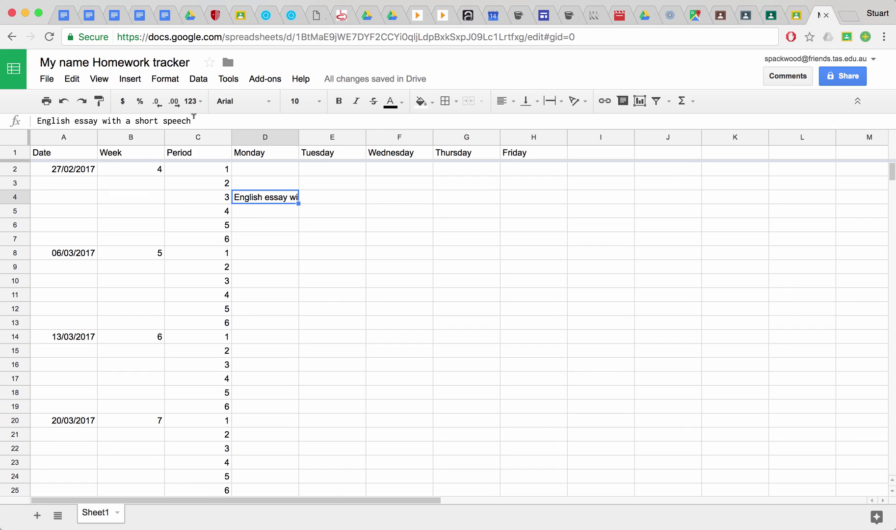